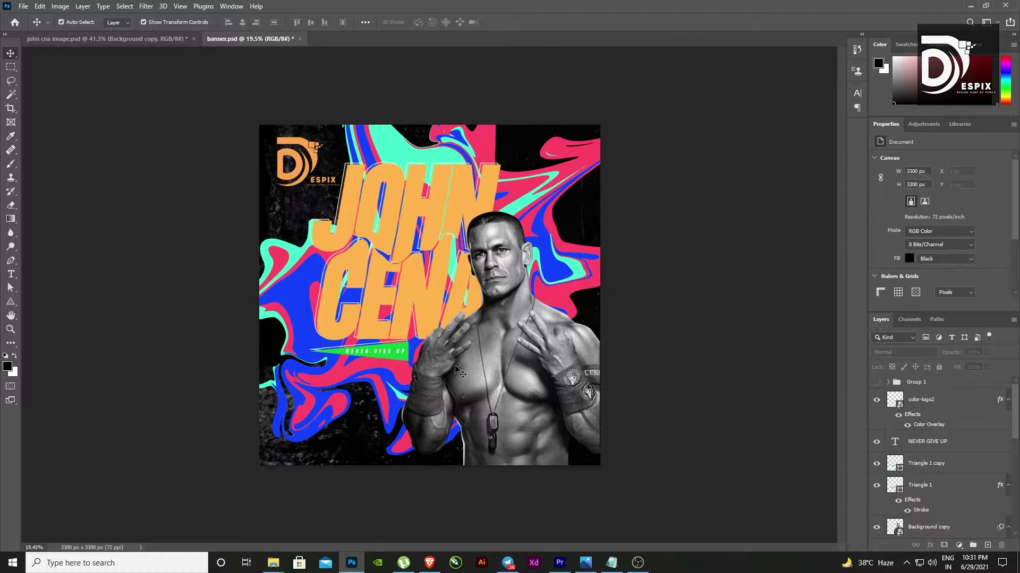
Step: Unlock the Background layer and merge it with the BG layer
scroll(462, 359, up, 1)
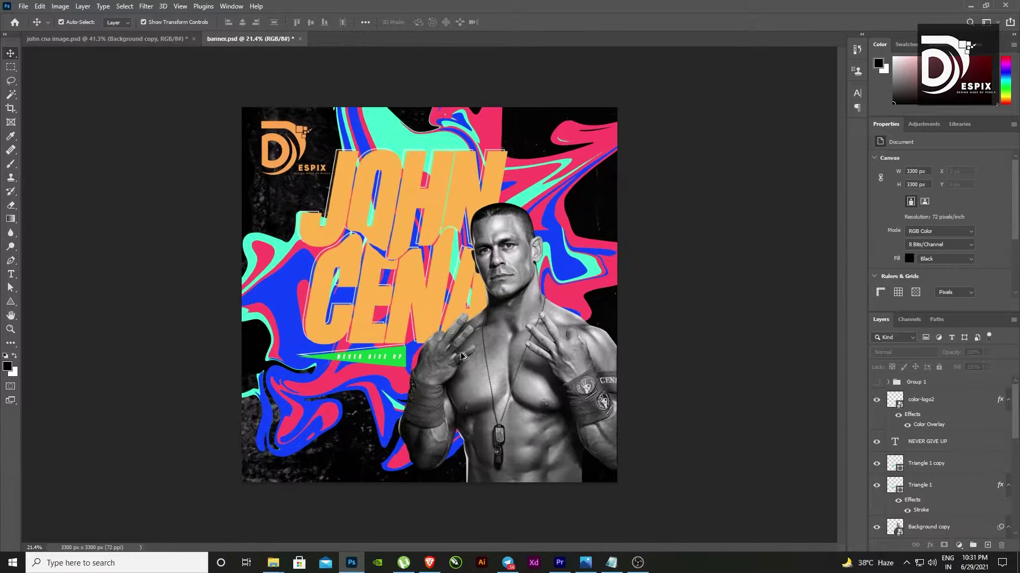
click(889, 382)
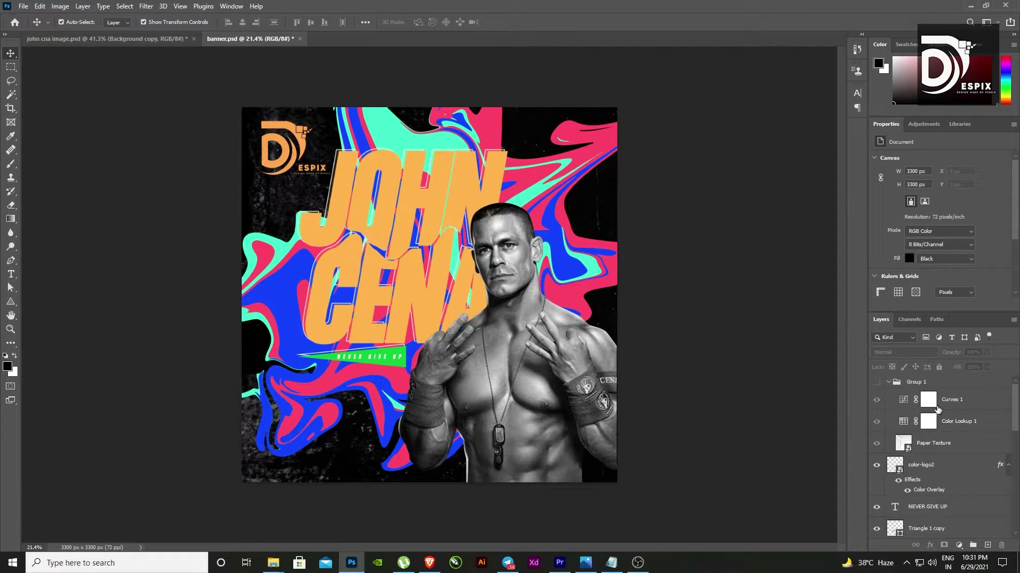
click(890, 383)
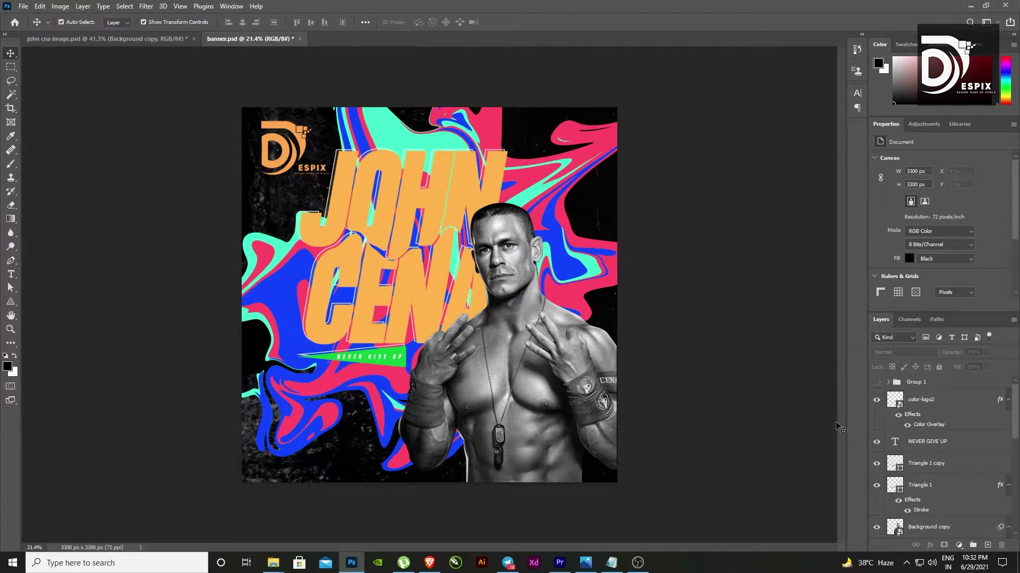
scroll(956, 462, down, 3)
scroll(967, 464, down, 2)
scroll(971, 465, down, 2)
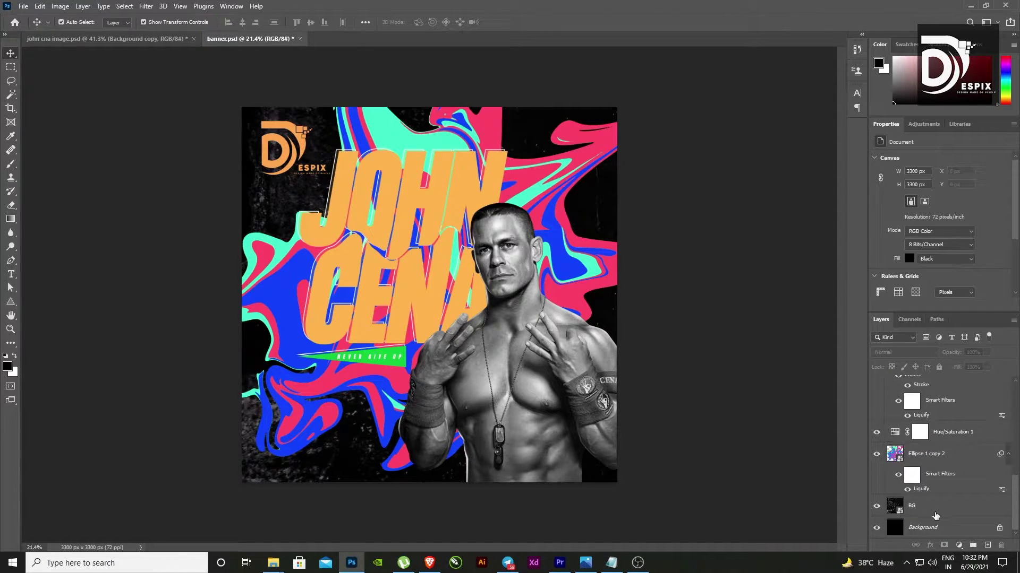
click(999, 529)
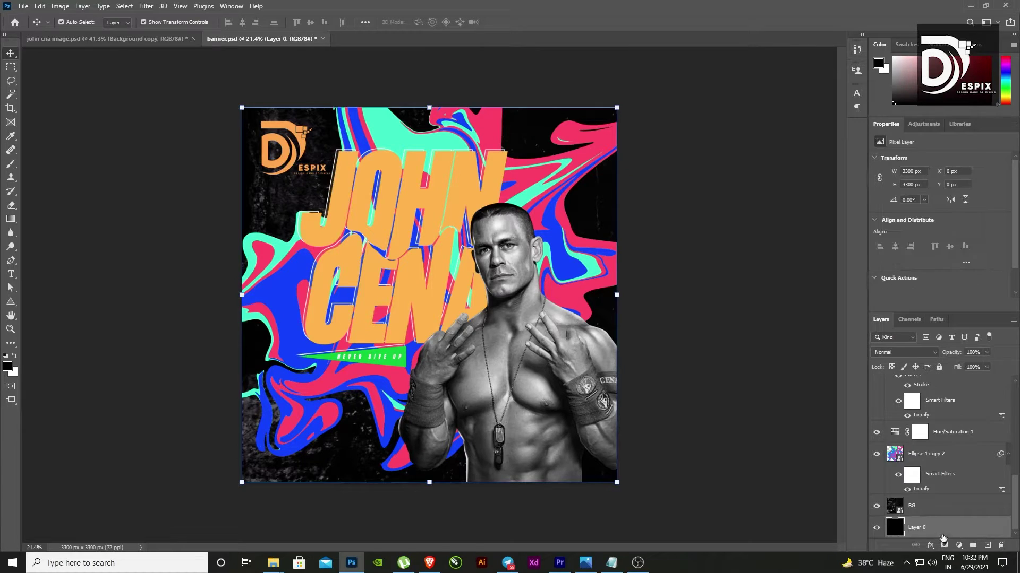
ctrl+click(925, 504)
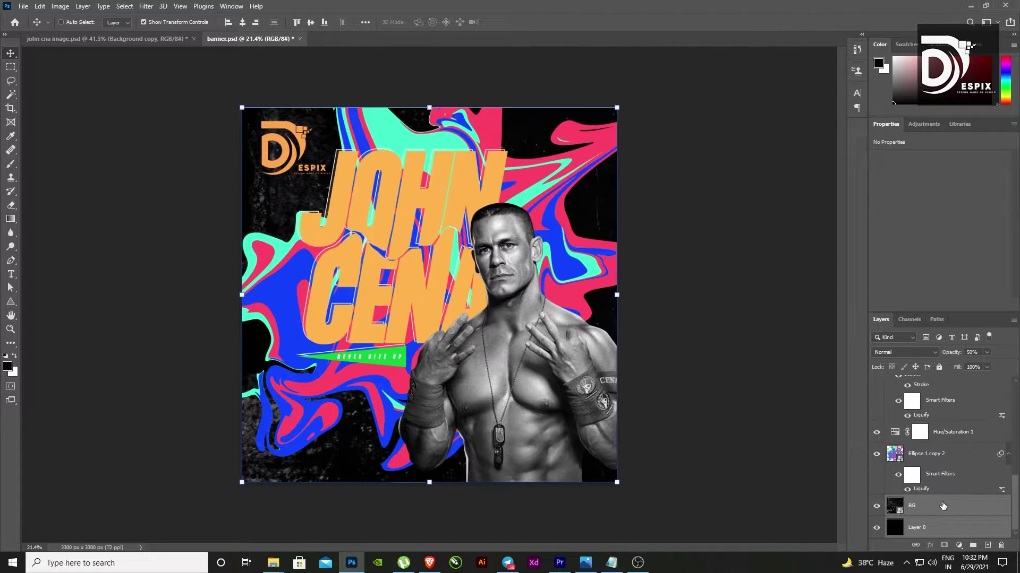
key(ctrl+e)
Step: Merge Ellipse 1 copy 2 with Hue/Saturation 1 into a single layer
click(940, 479)
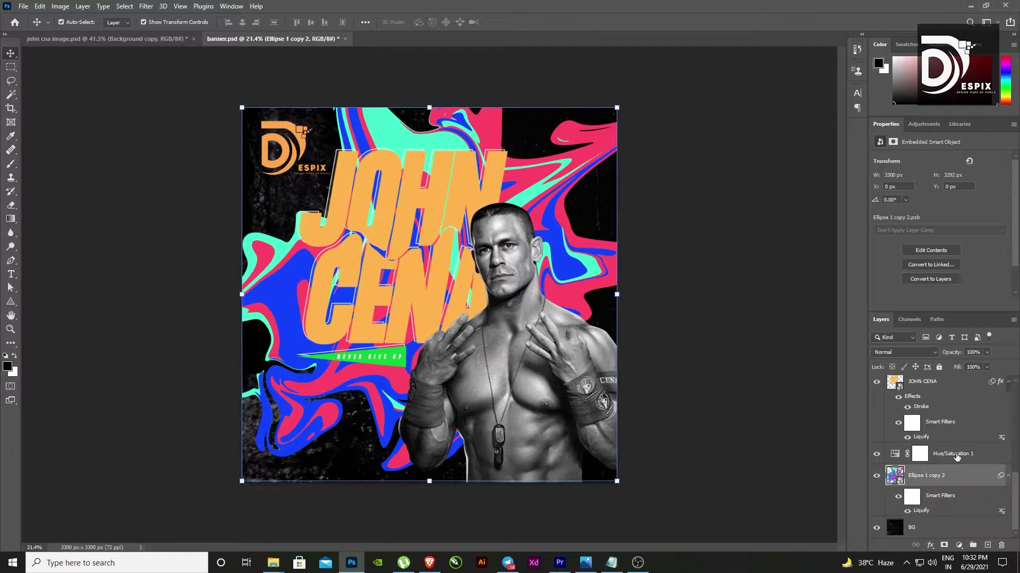
ctrl+click(954, 456)
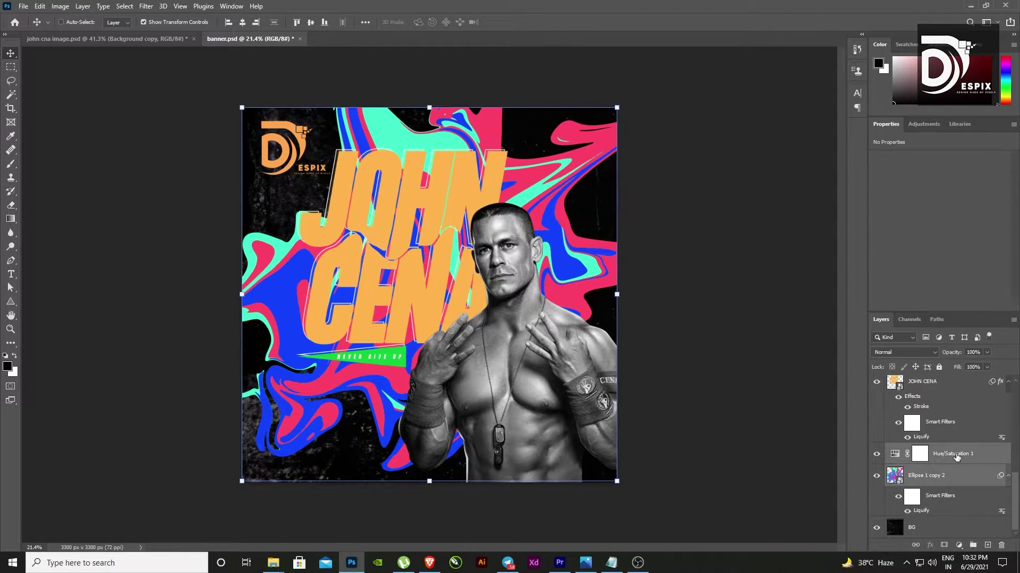
key(ctrl+e)
scroll(945, 467, up, 2)
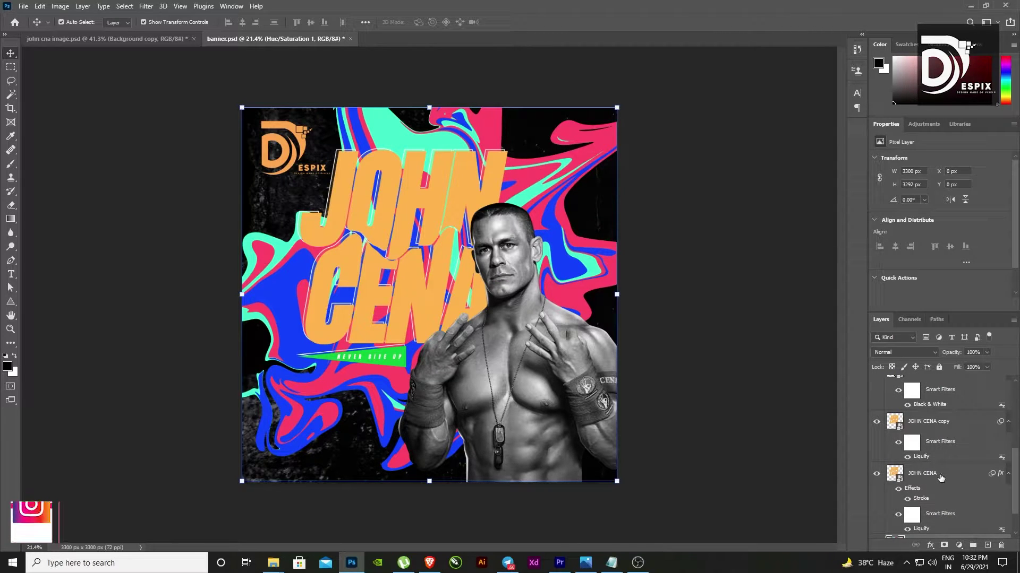
Step: Merge the JOHN CENA layer with its JOHN CENA copy
click(941, 478)
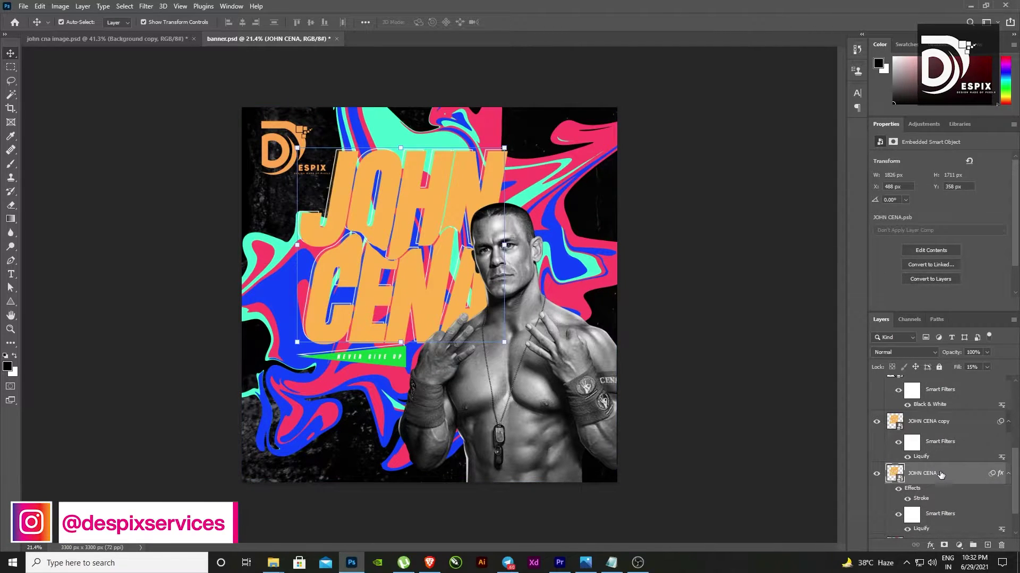
ctrl+click(945, 423)
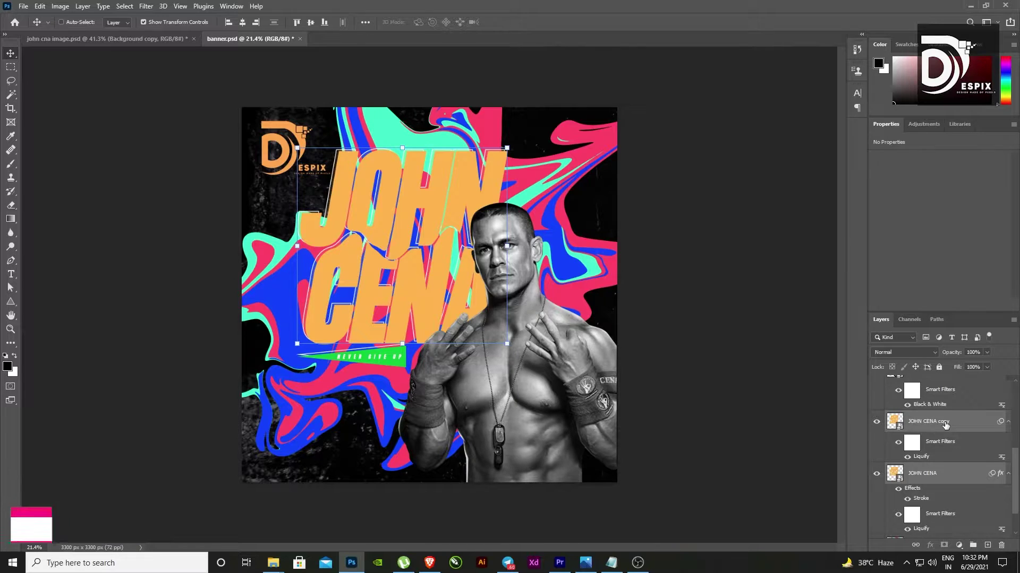
key(ctrl+e)
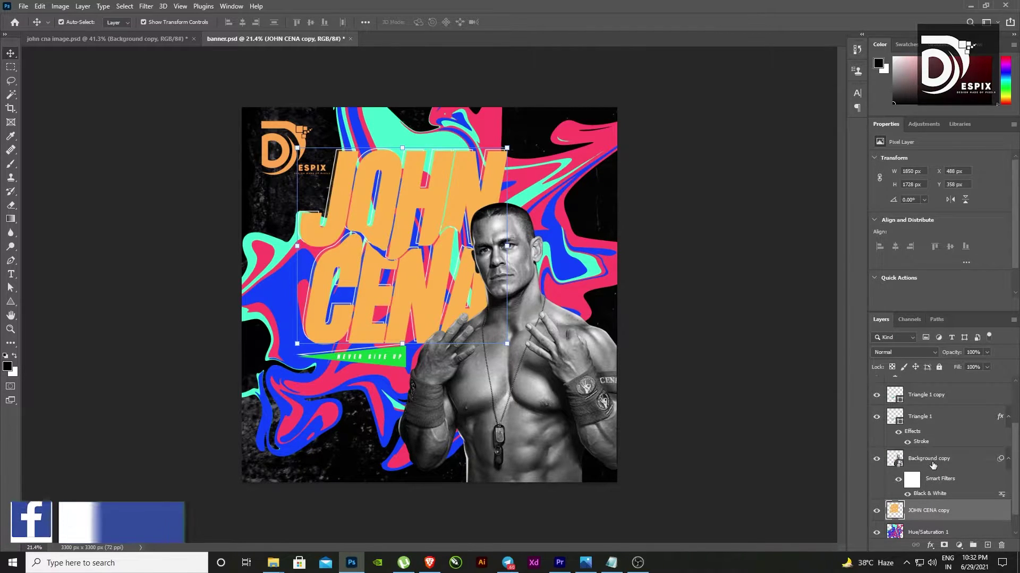
Step: Convert the Background copy photo layer into a smart object
click(877, 459)
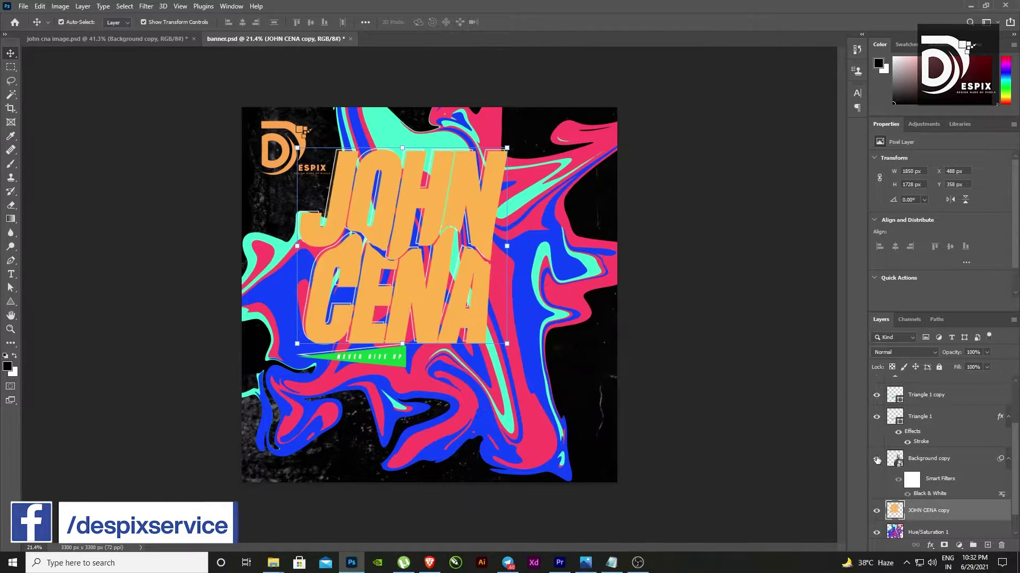
click(877, 460)
click(953, 458)
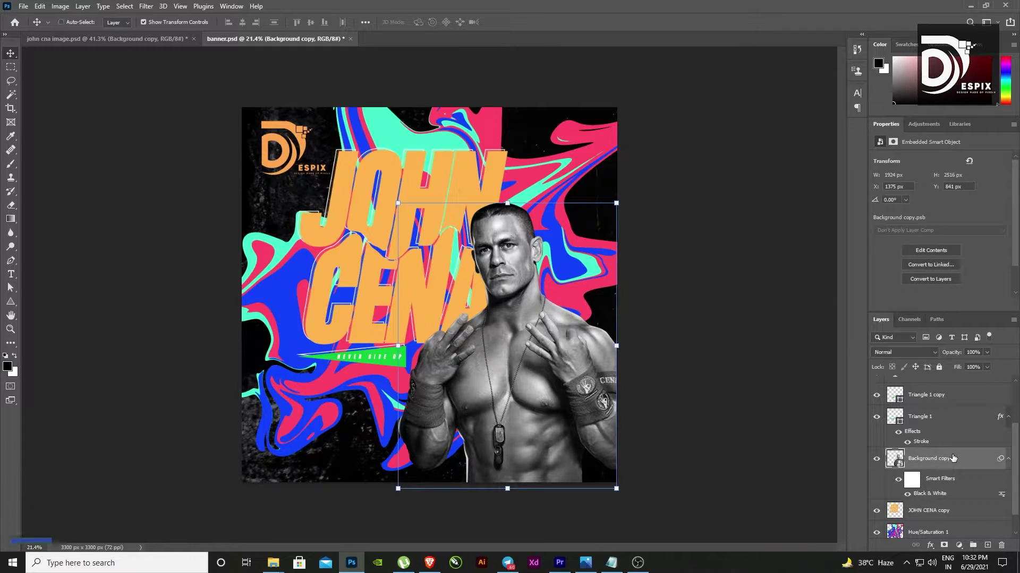
key(ctrl)
right_click(953, 458)
click(865, 192)
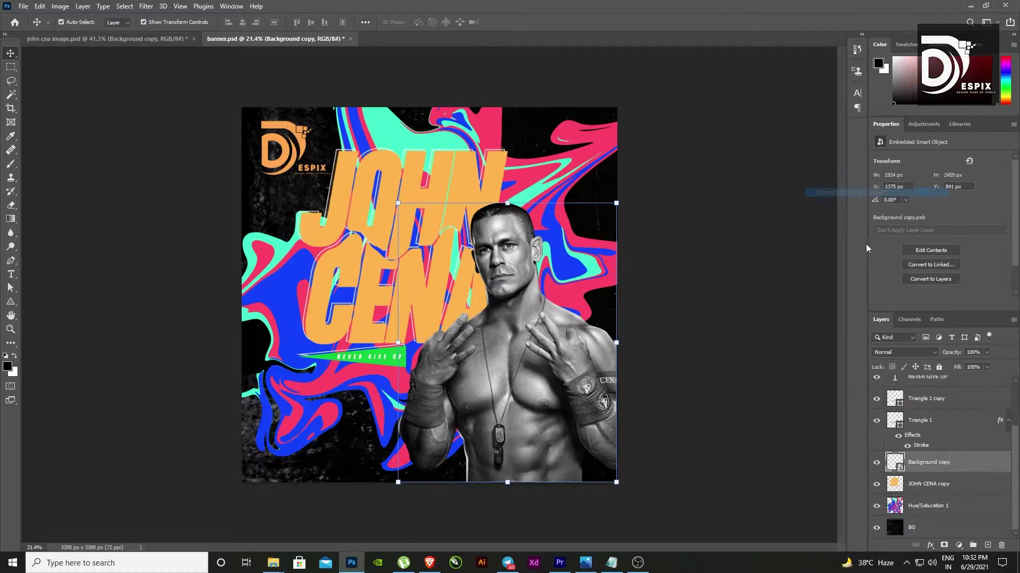
Step: Merge NEVER GIVE UP with Triangle 1 and Triangle 1 copy
scroll(950, 473, up, 2)
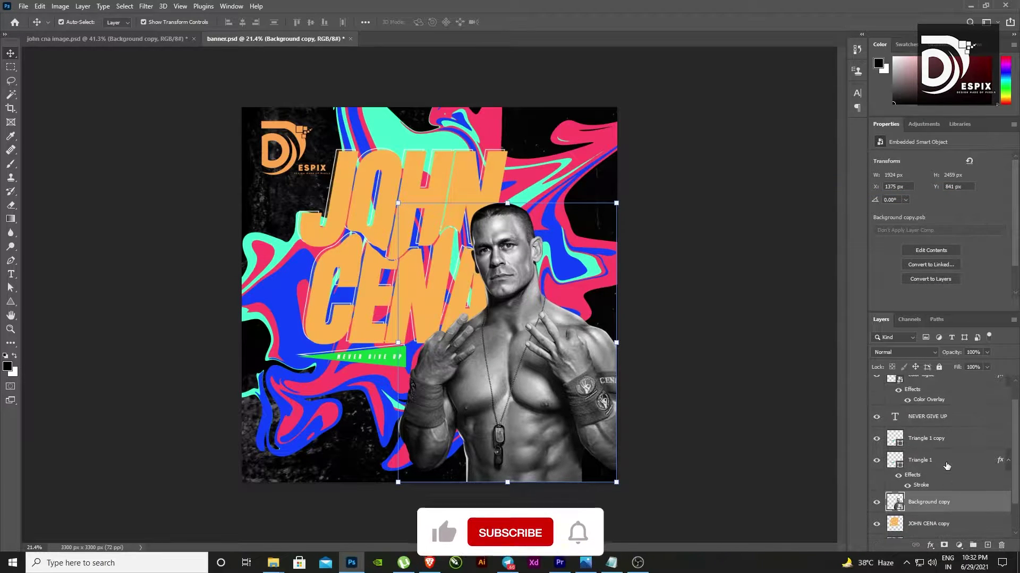
scroll(937, 465, up, 1)
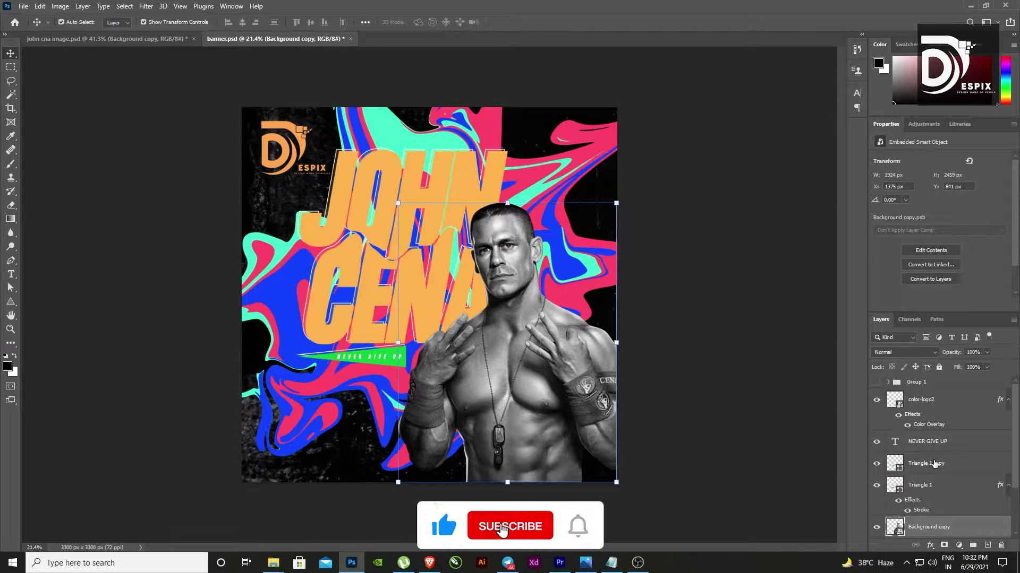
click(924, 485)
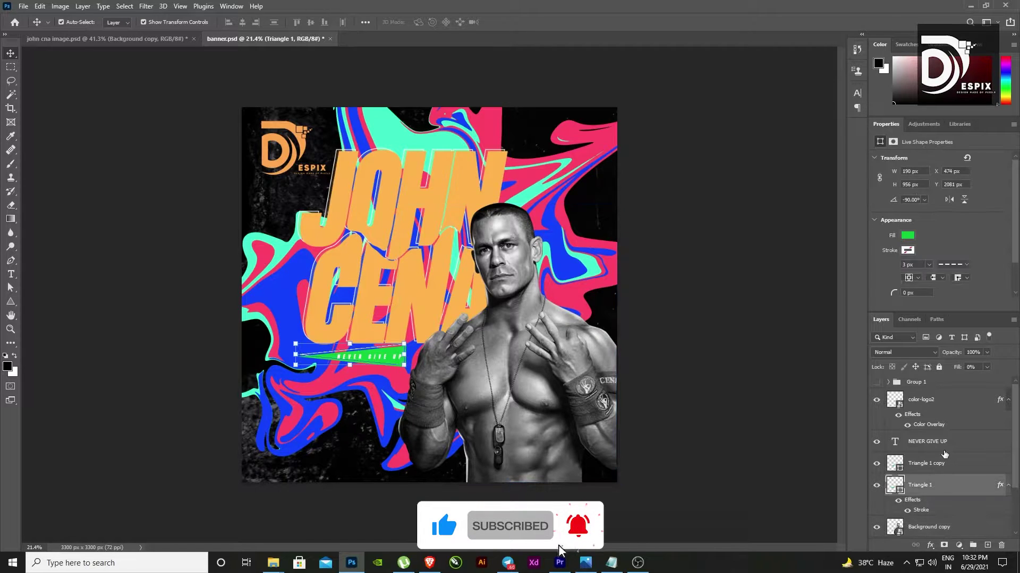
shift+click(945, 446)
key(ctrl)
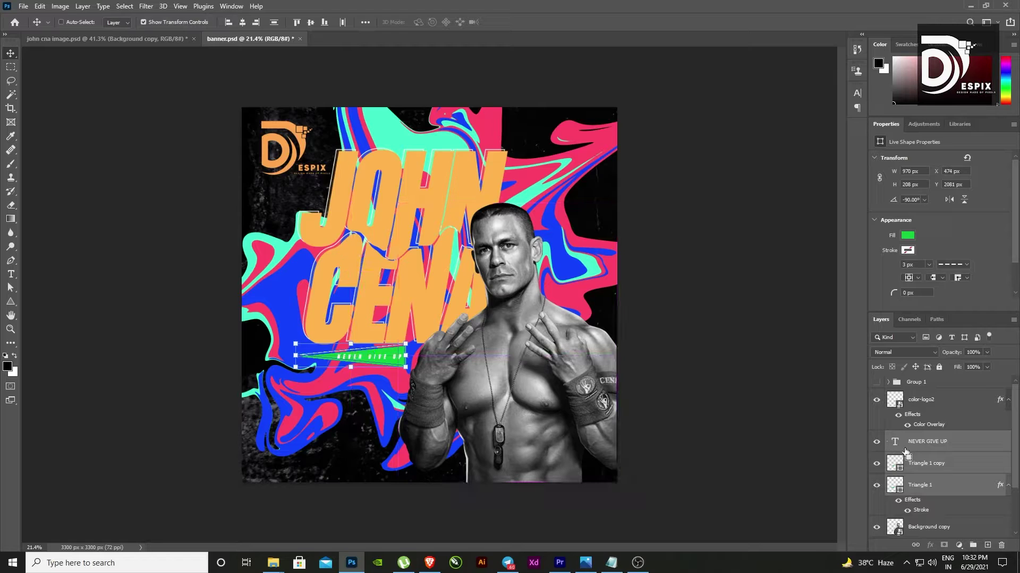
key(ctrl+e)
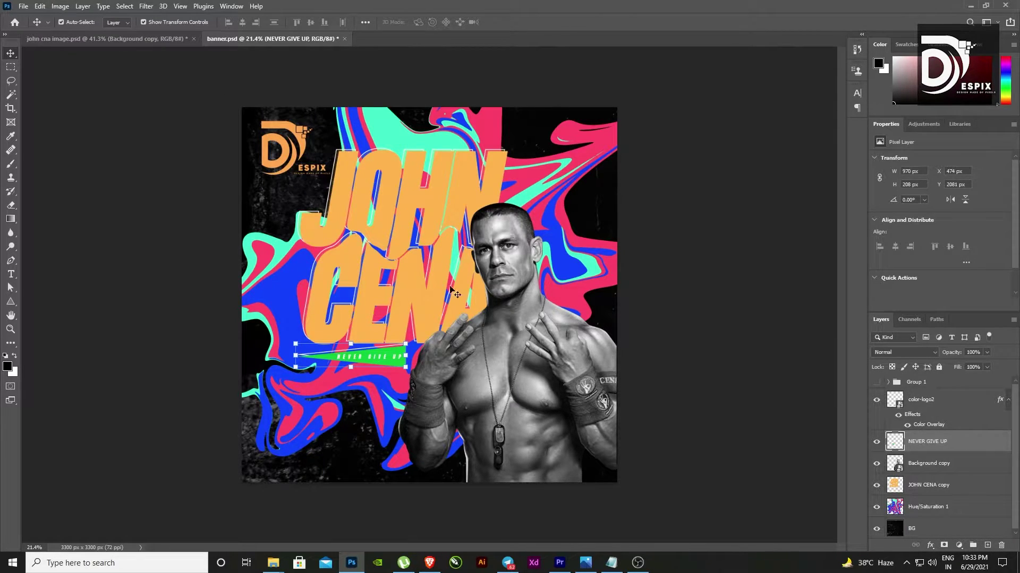
Step: Create a new Premiere Pro project at the default location
click(563, 563)
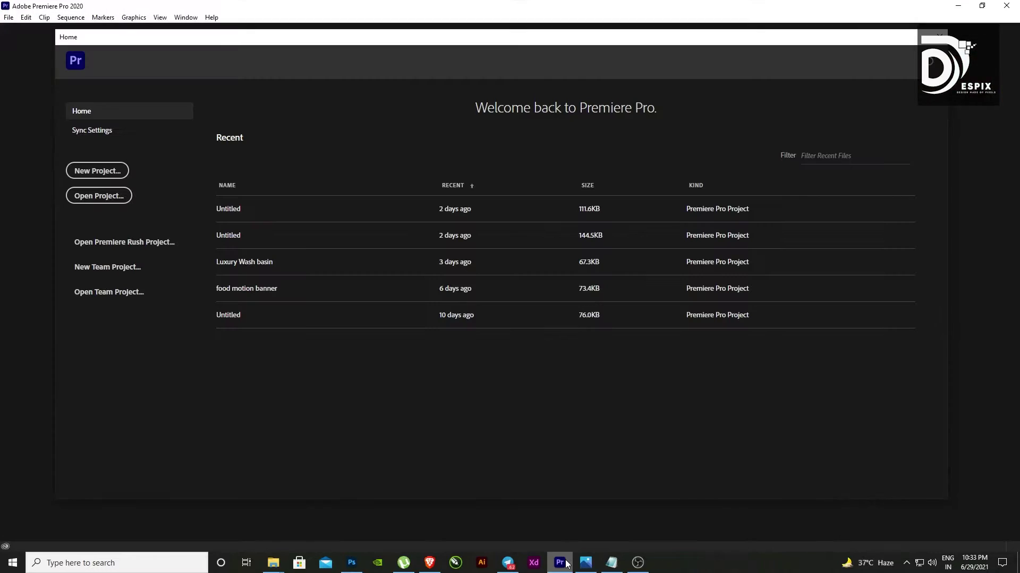
click(116, 175)
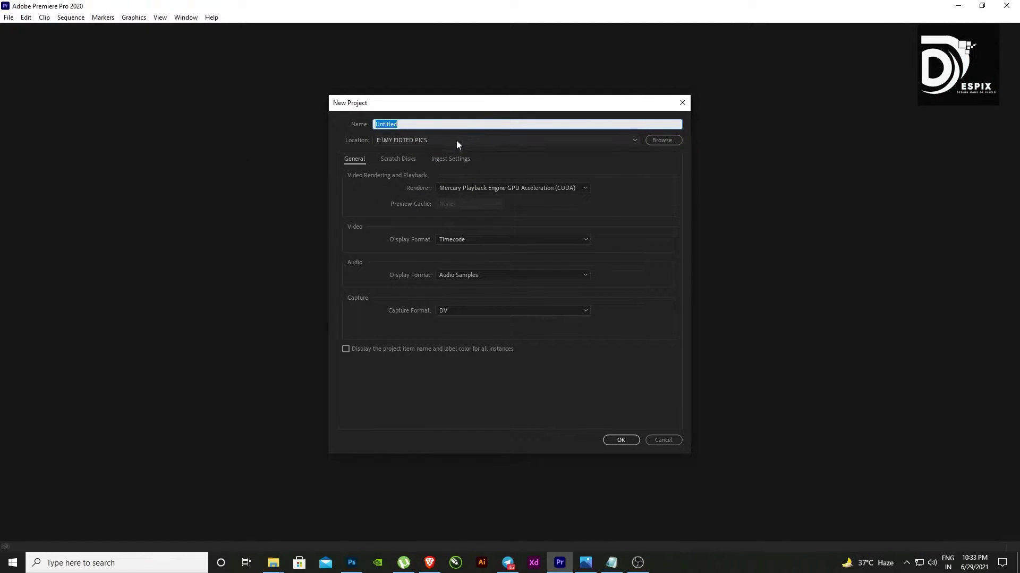
click(653, 143)
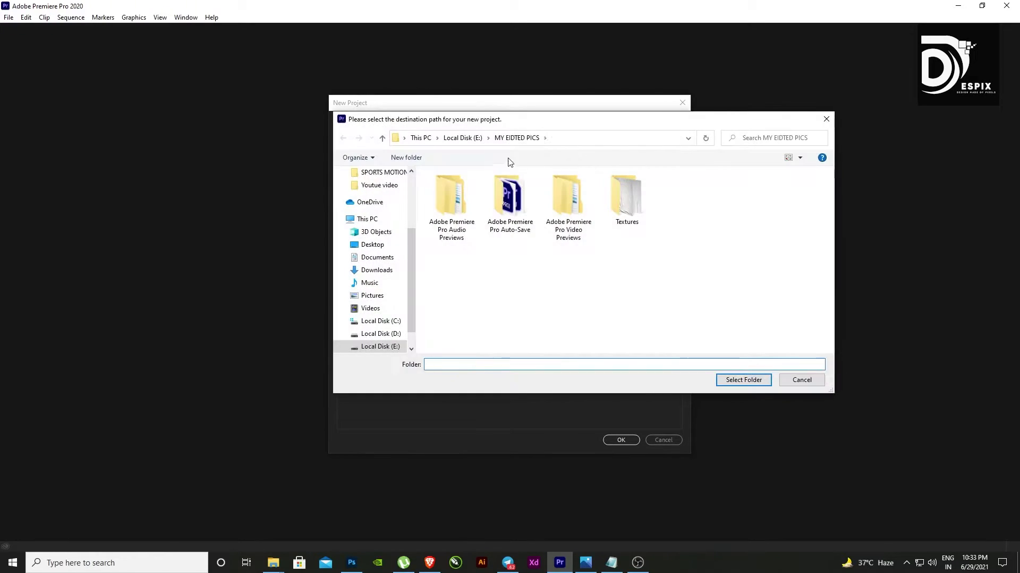
key(Escape)
click(626, 441)
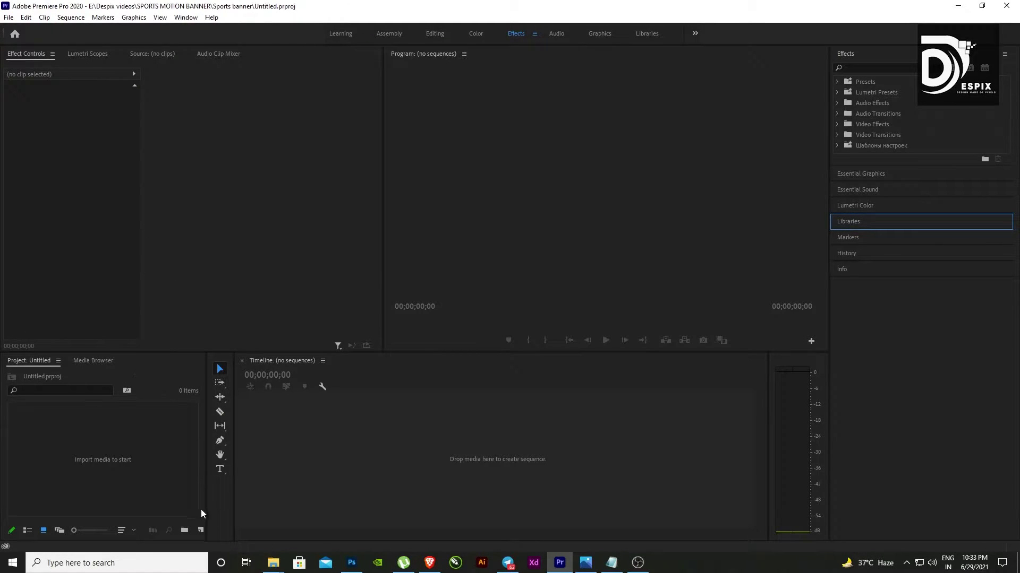
Step: Create a Custom sequence at 3300 × 3300 with a 25 fps timebase
click(199, 533)
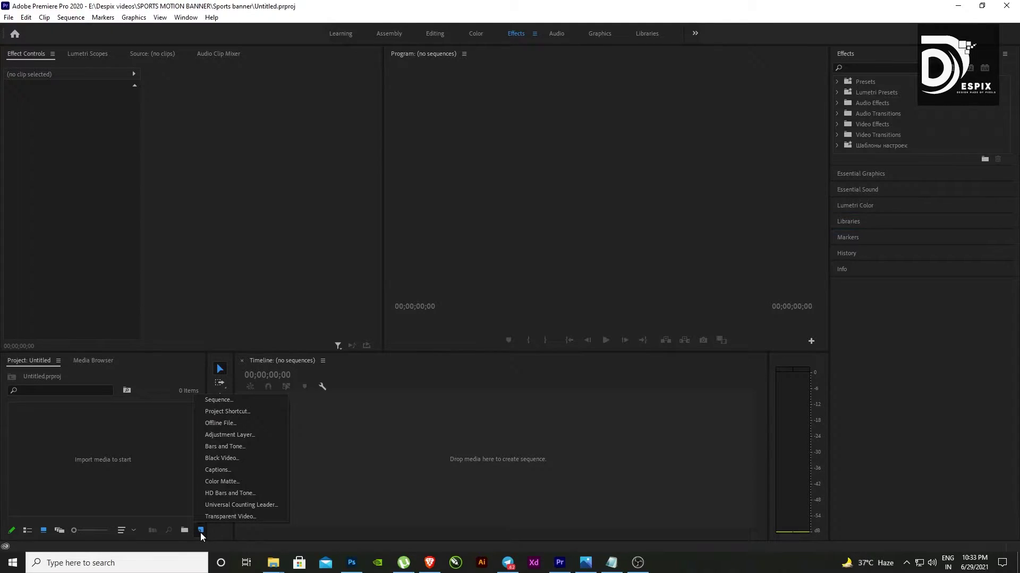
click(214, 401)
click(405, 112)
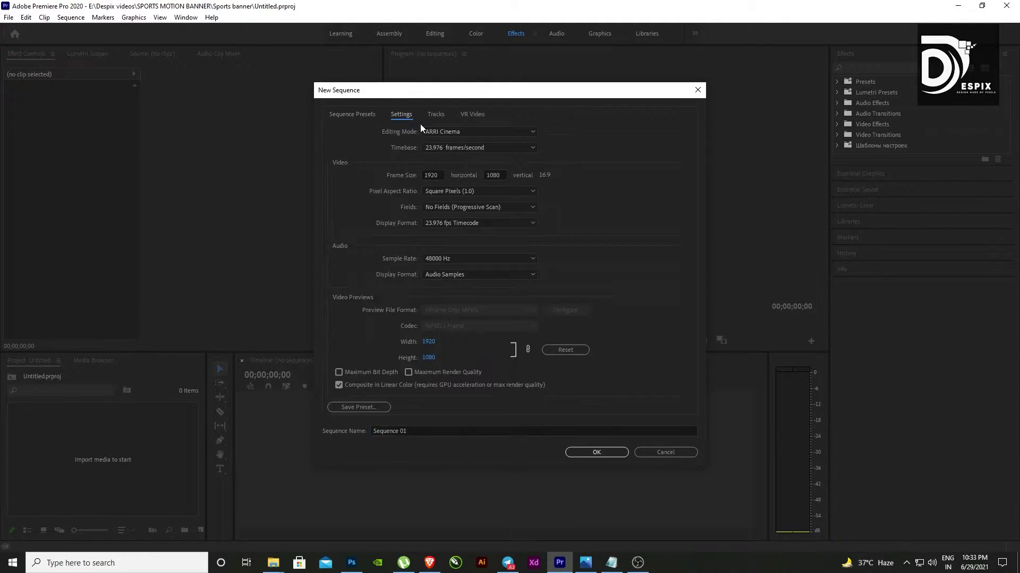
click(454, 133)
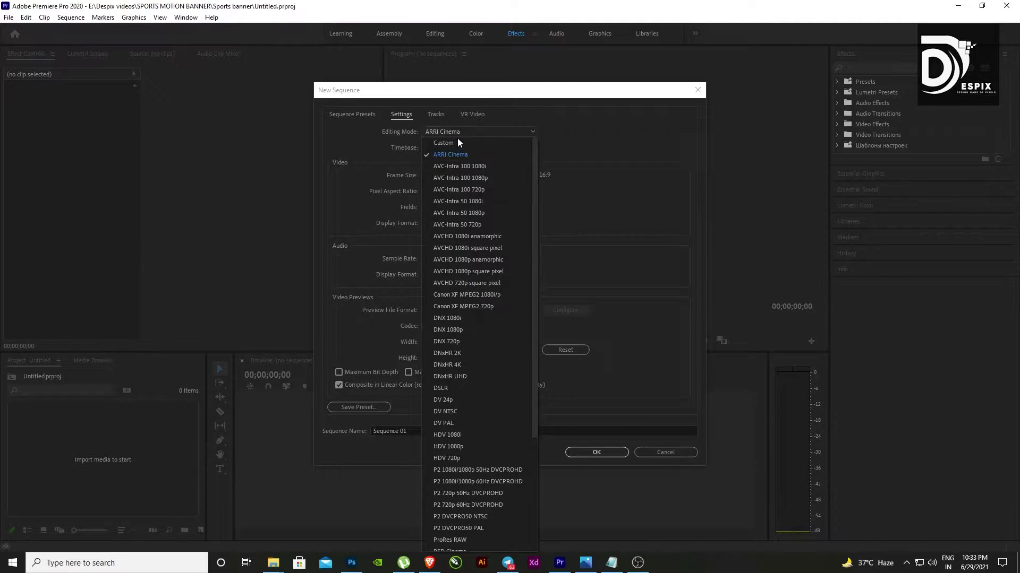
click(452, 143)
click(432, 175)
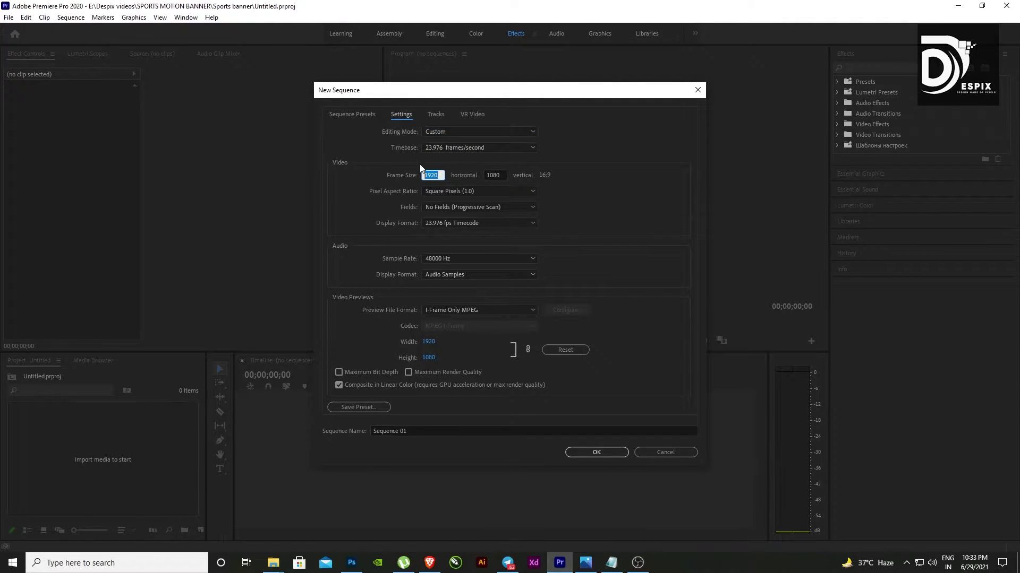
text(330)
key(Tab)
text(3300)
click(445, 143)
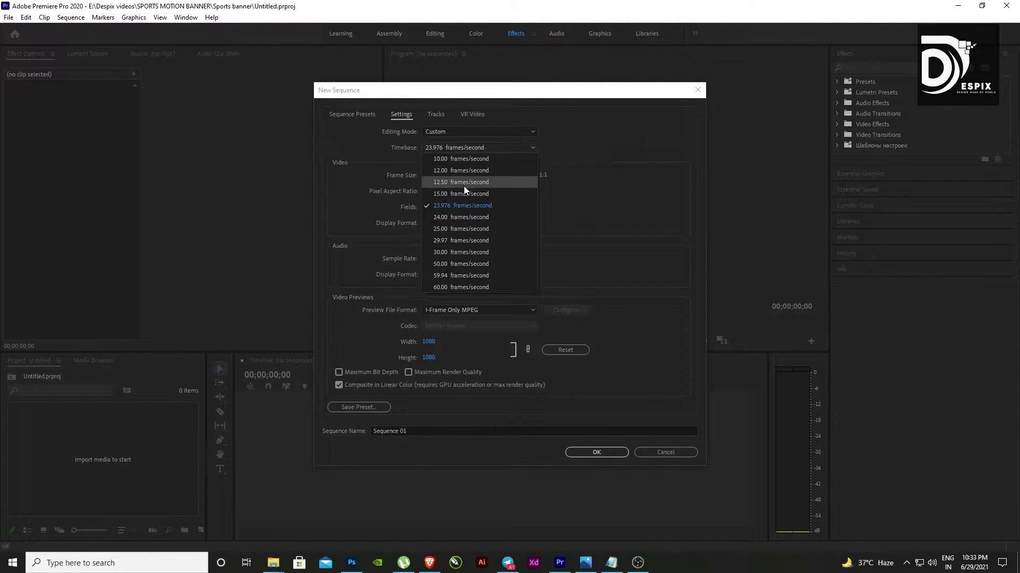
click(467, 229)
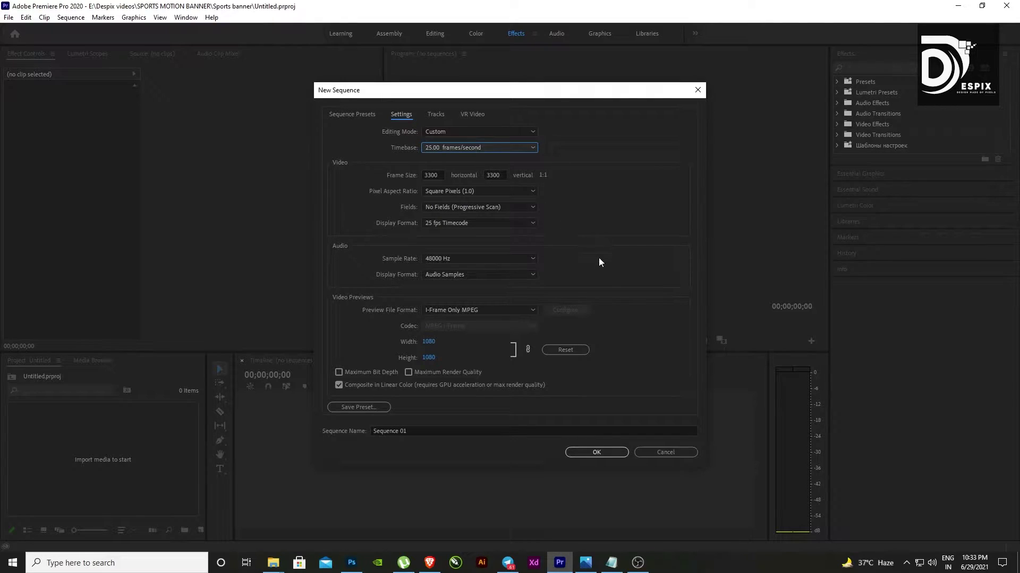
click(597, 453)
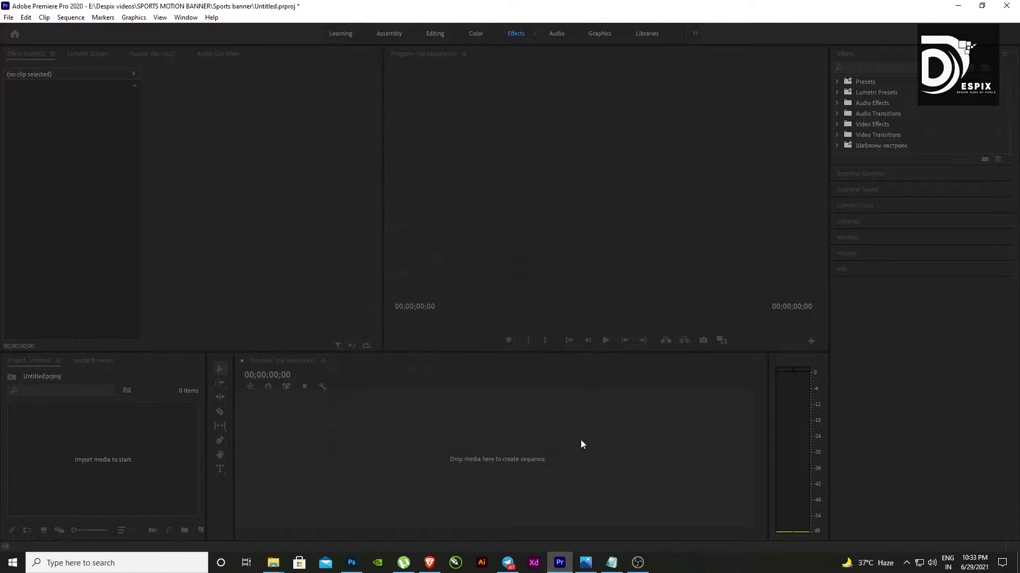
Step: Import banner.psd as individual layers
double_click(161, 460)
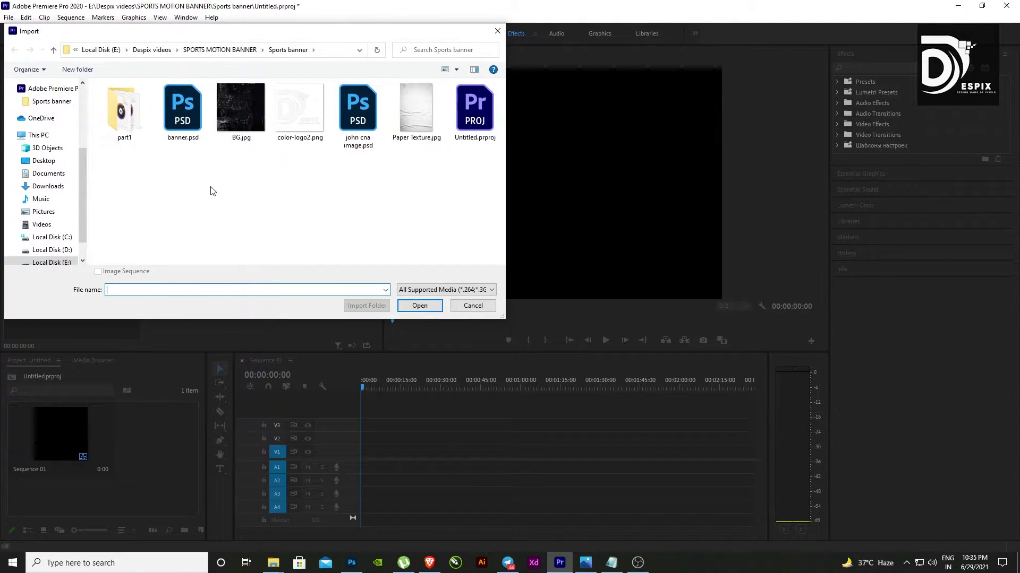
click(197, 126)
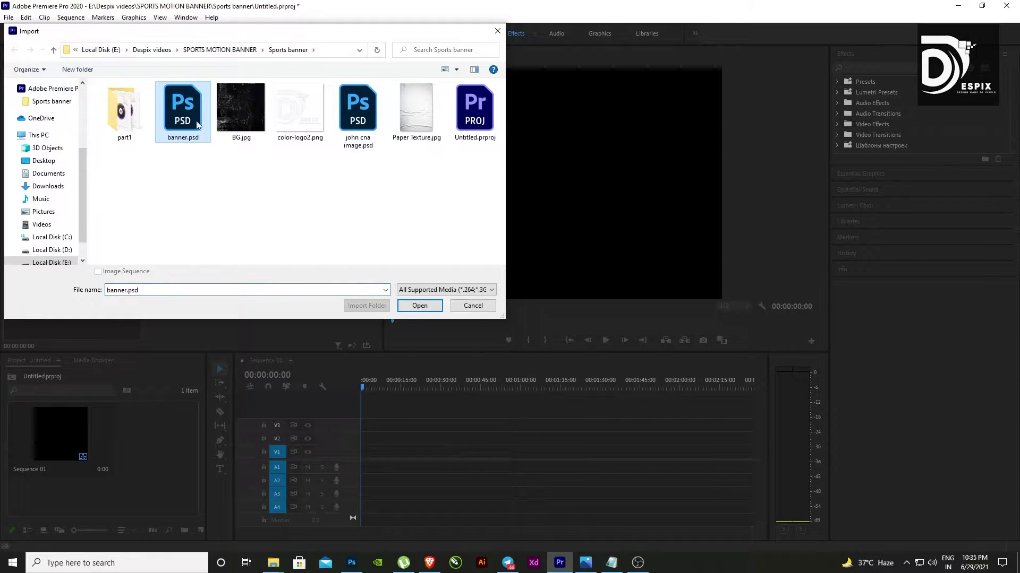
click(419, 306)
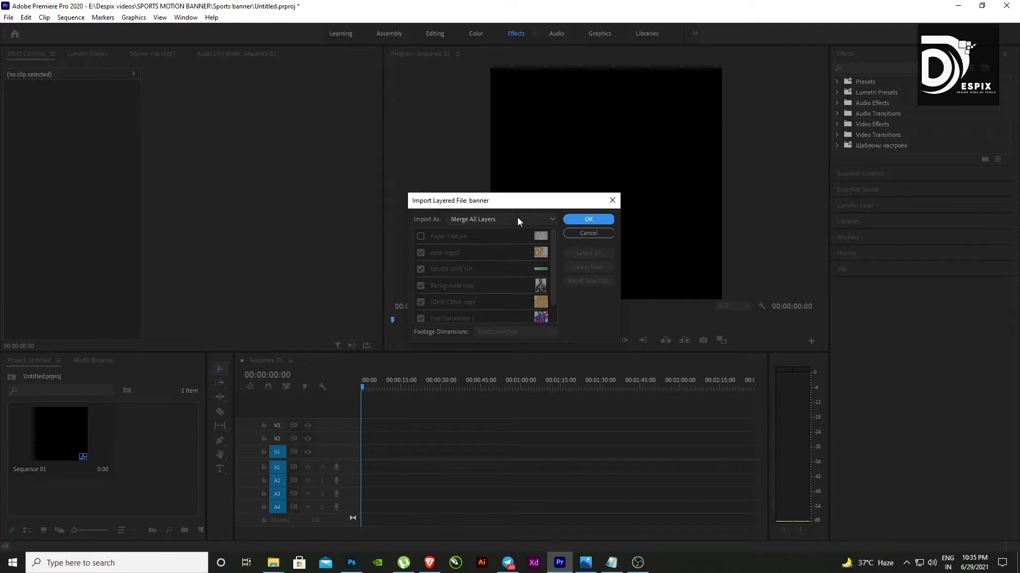
click(483, 219)
click(490, 253)
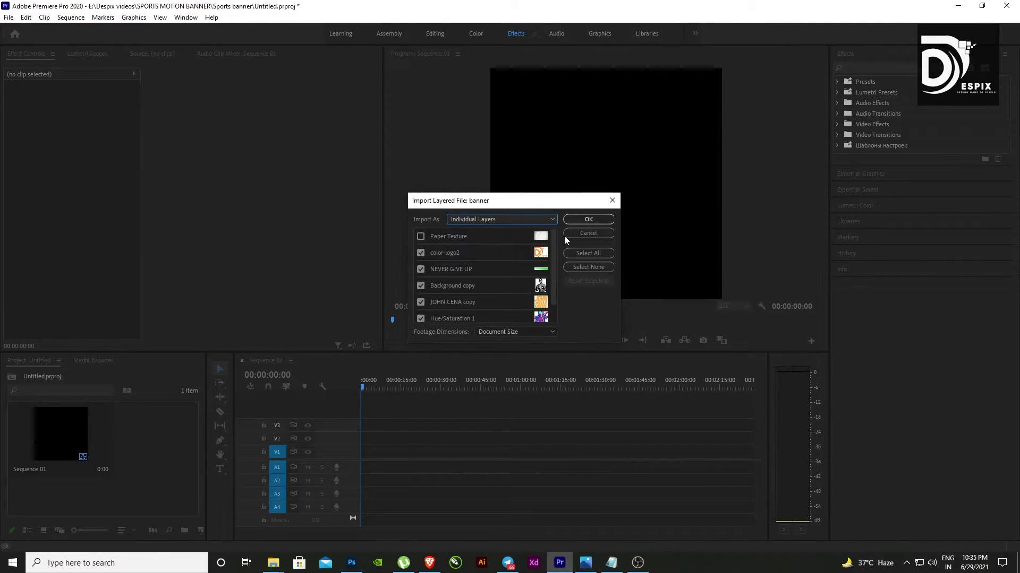
click(588, 221)
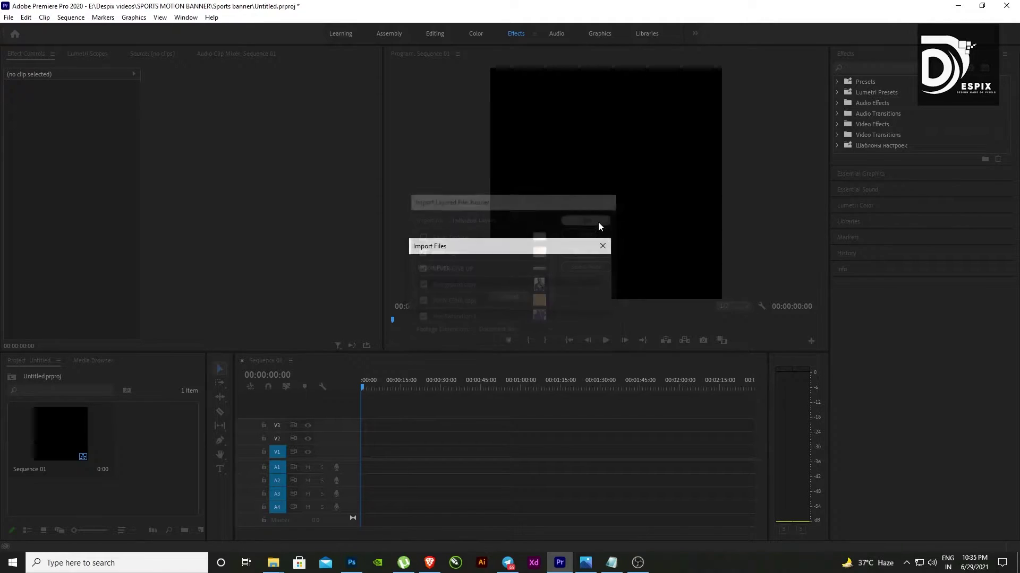
Step: Stack BG, Hue/Saturation and JOHN CENA clips on separate tracks at equal length
double_click(170, 438)
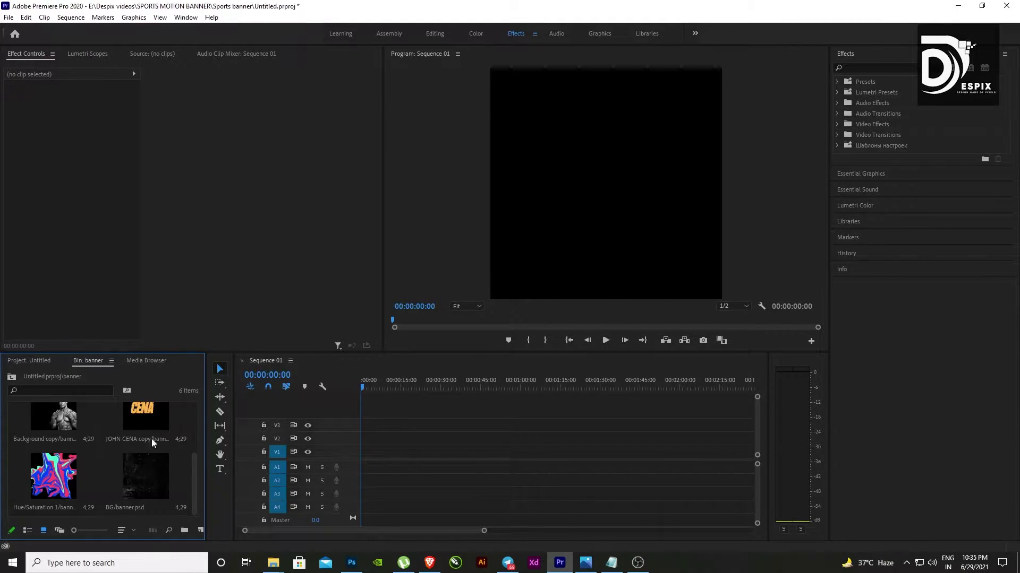
drag(137, 486, 404, 450)
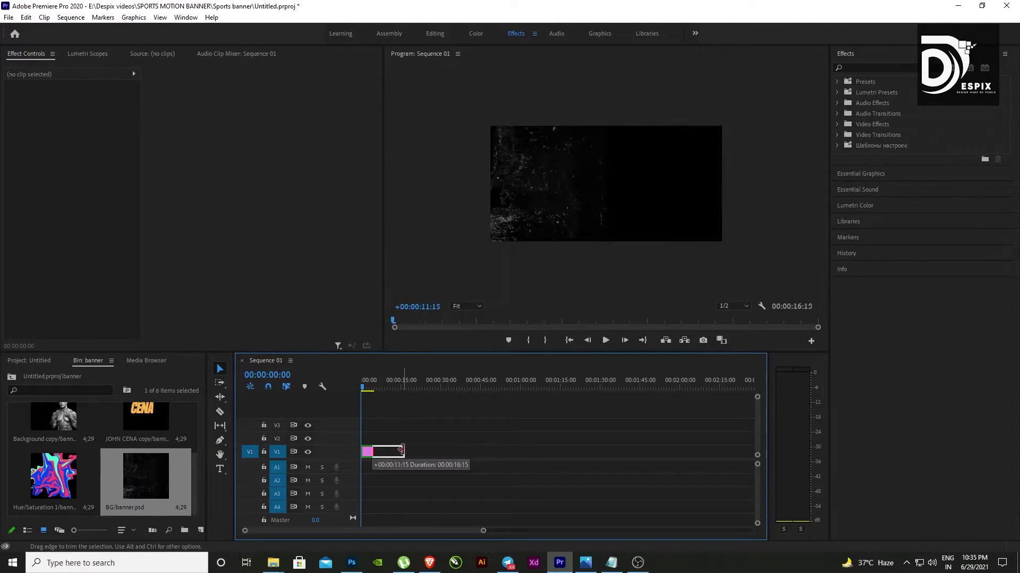
drag(44, 477, 352, 422)
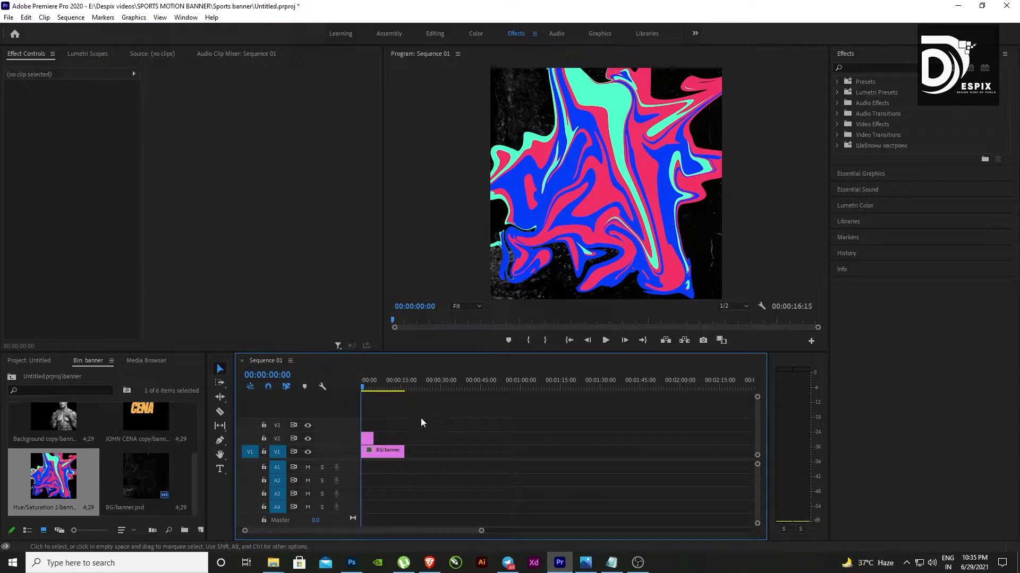
drag(383, 440, 400, 440)
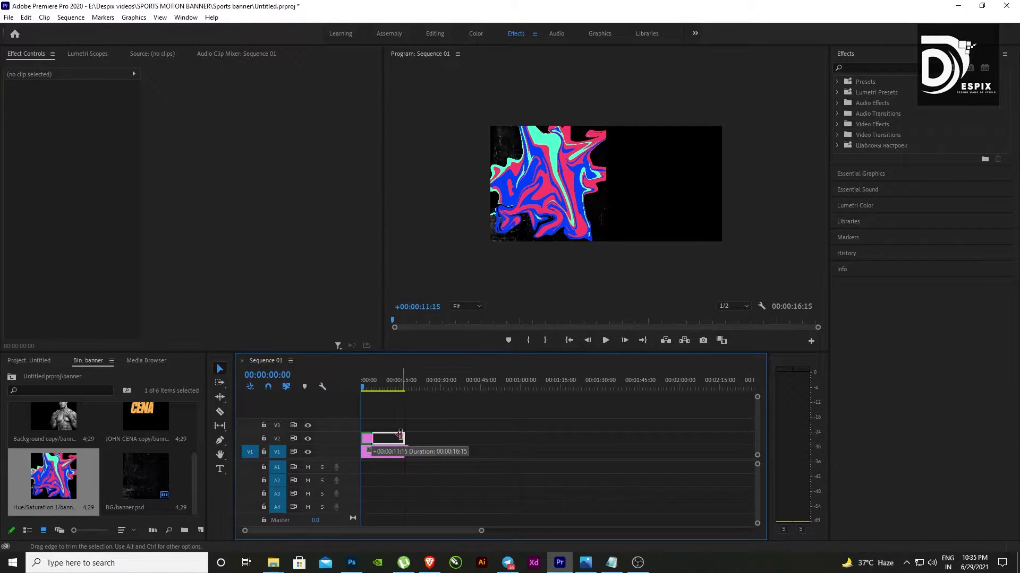
scroll(148, 485, up, 2)
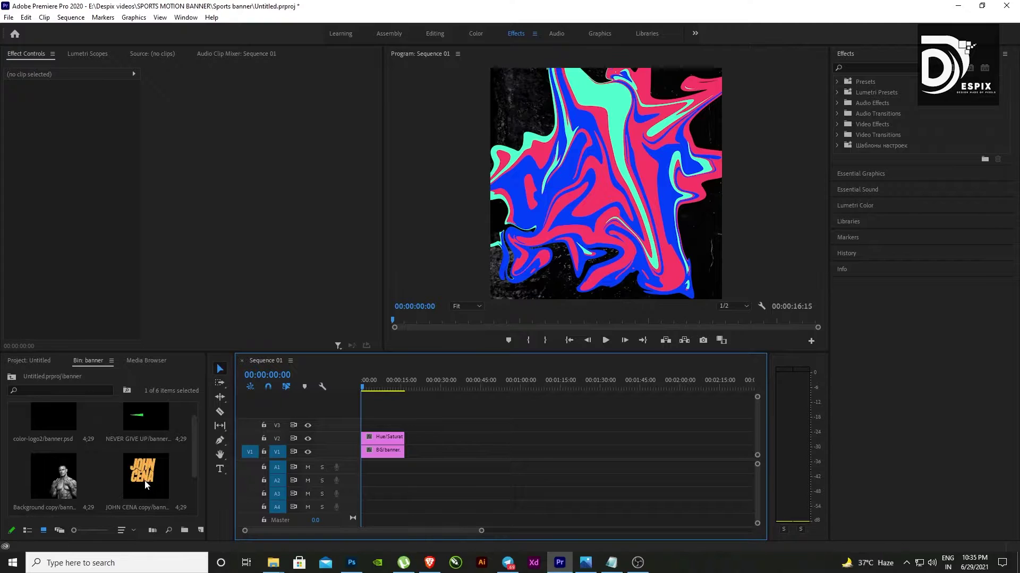
drag(145, 484, 404, 423)
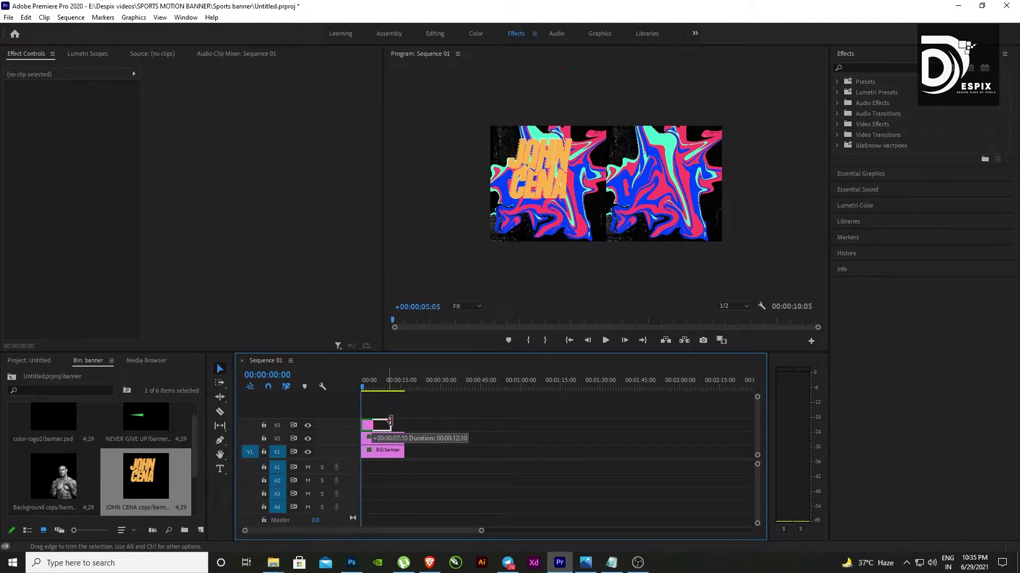
drag(73, 491, 404, 411)
Step: Add the remaining layers, with color-logo2 on the top track, lengthened to match
scroll(316, 429, down, 2)
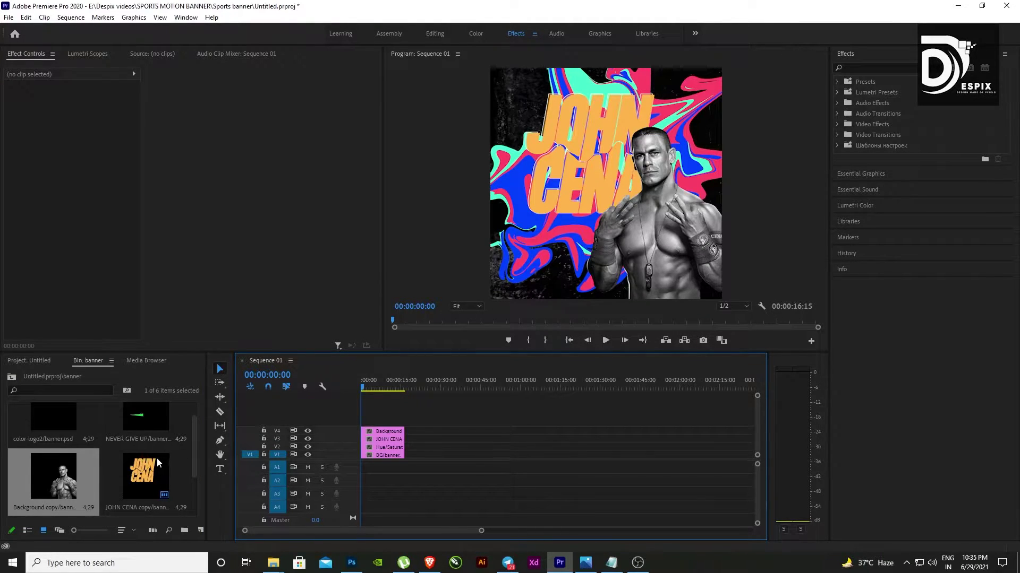
scroll(158, 463, up, 1)
drag(144, 448, 404, 420)
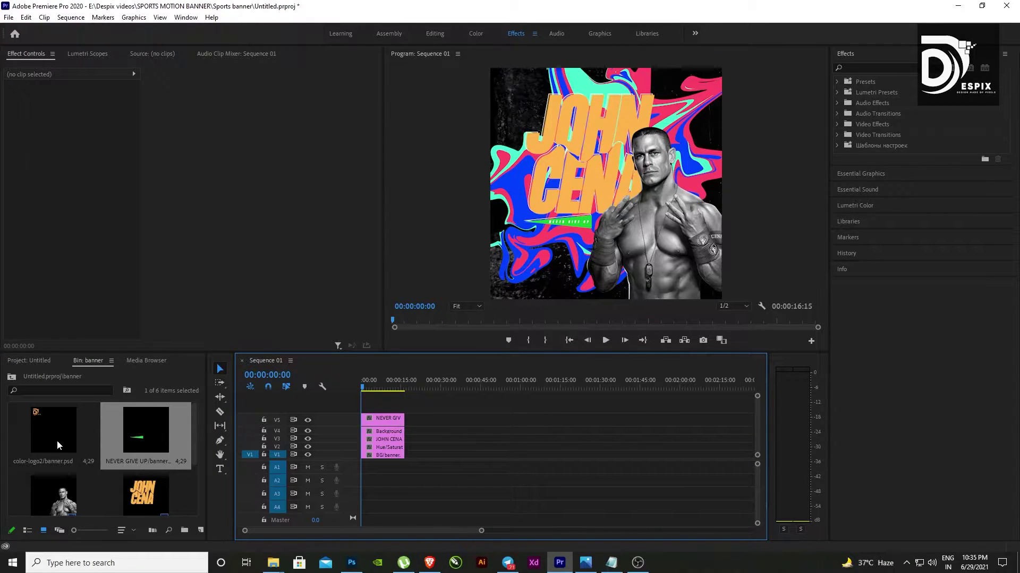
drag(58, 445, 367, 407)
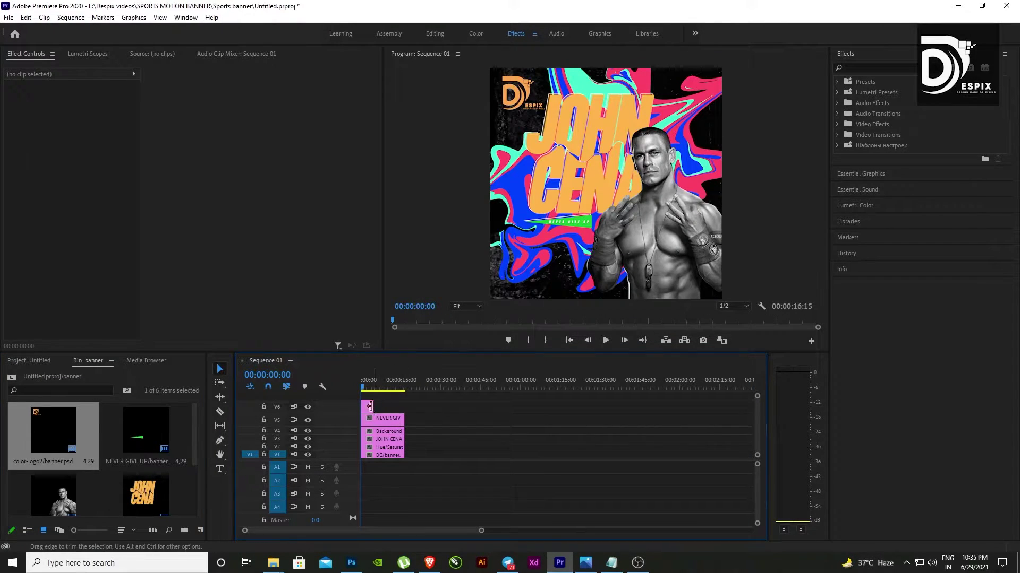
mouse_move(369, 406)
mouse_down()
mouse_move(398, 404)
mouse_move(362, 406)
mouse_up()
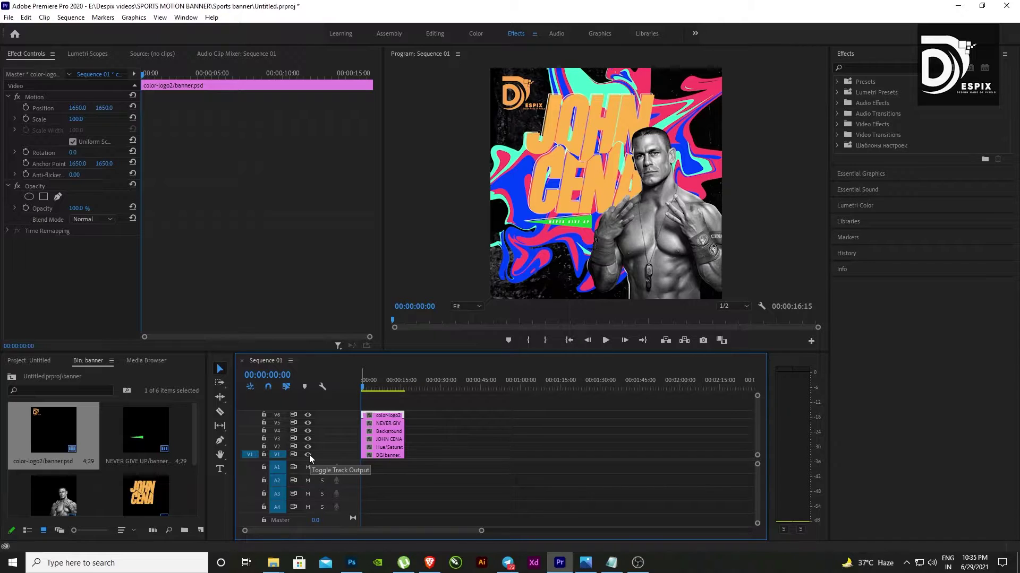
Step: Drag Glitch Text Animation IN 14 from the 500 Text Animation Pack onto the V2 Hue/Saturation clip
click(389, 447)
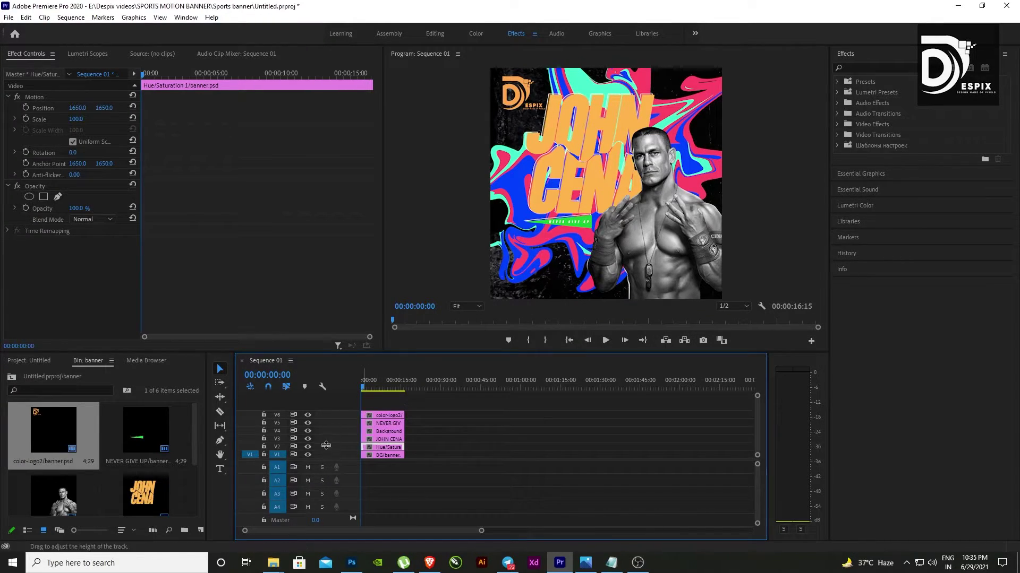
click(308, 446)
click(307, 447)
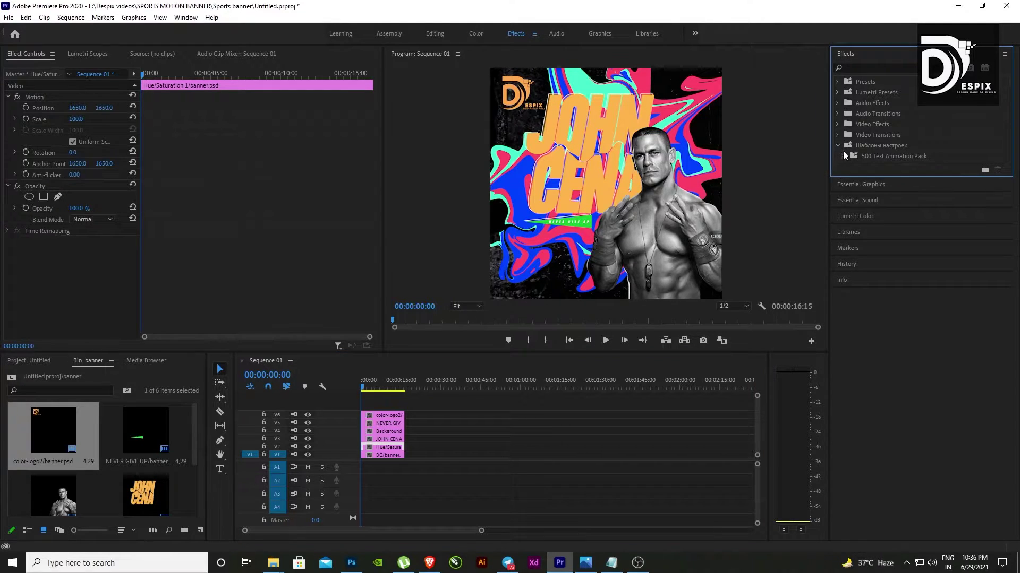
click(844, 156)
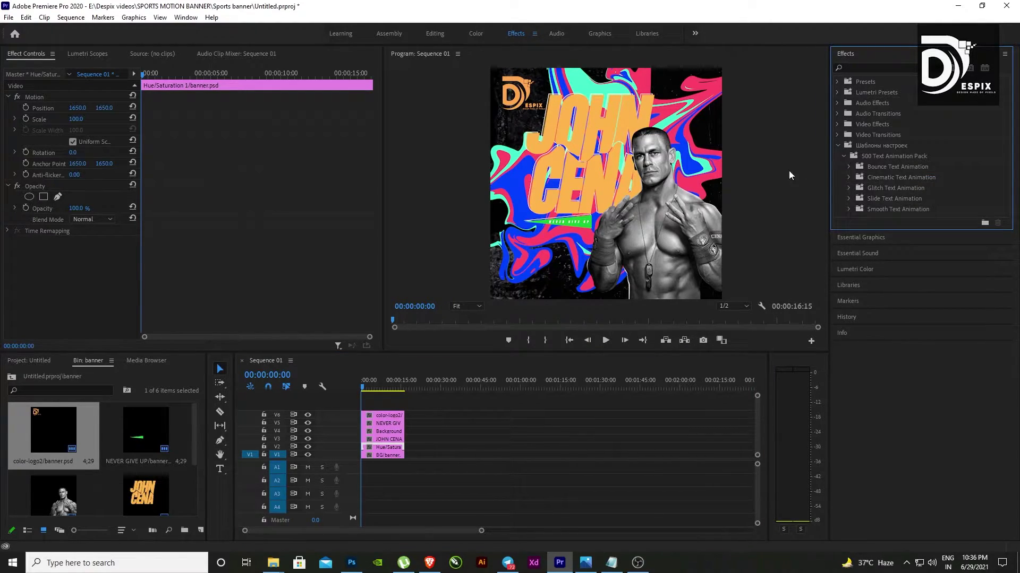
click(849, 188)
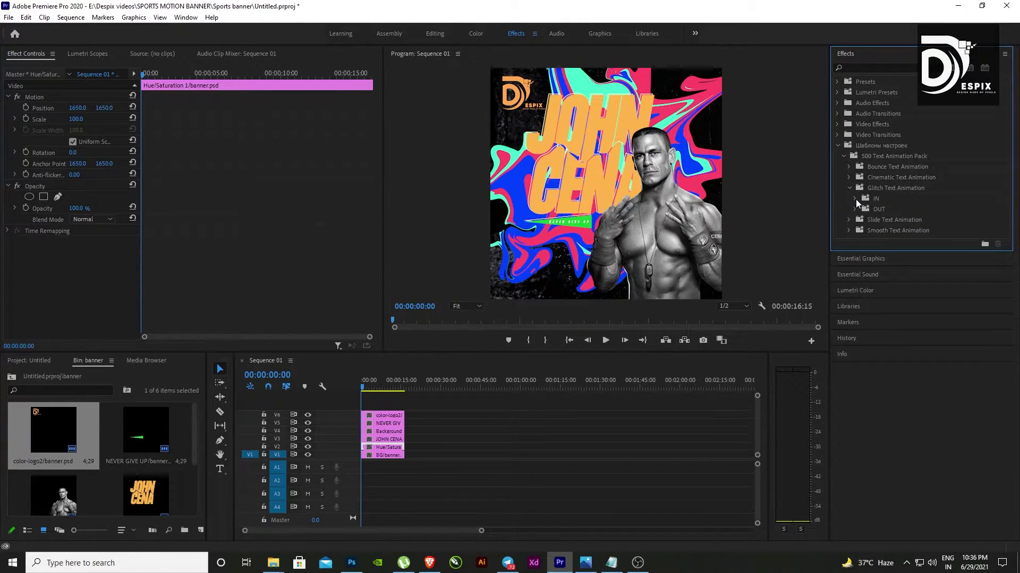
click(854, 198)
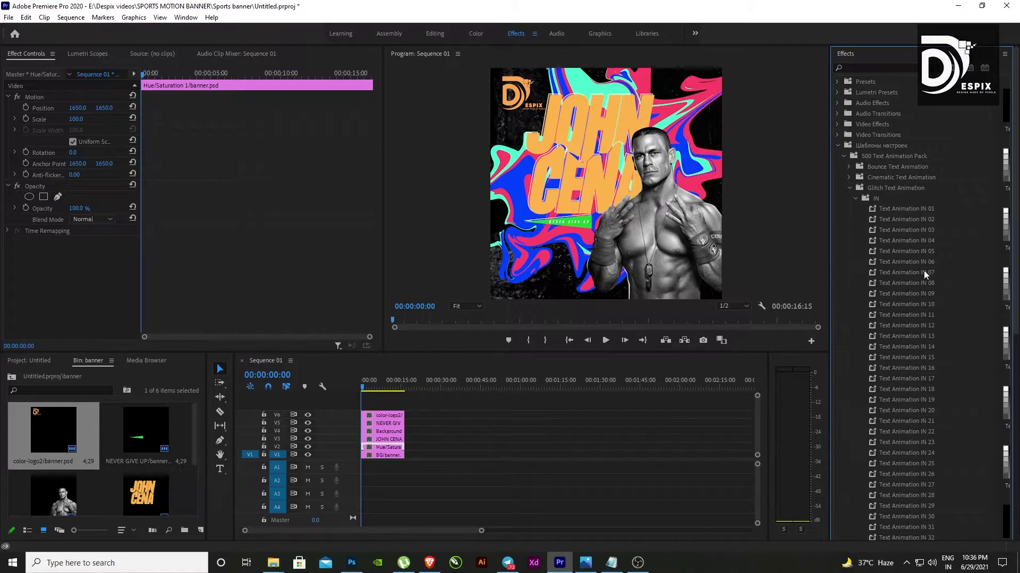
click(872, 347)
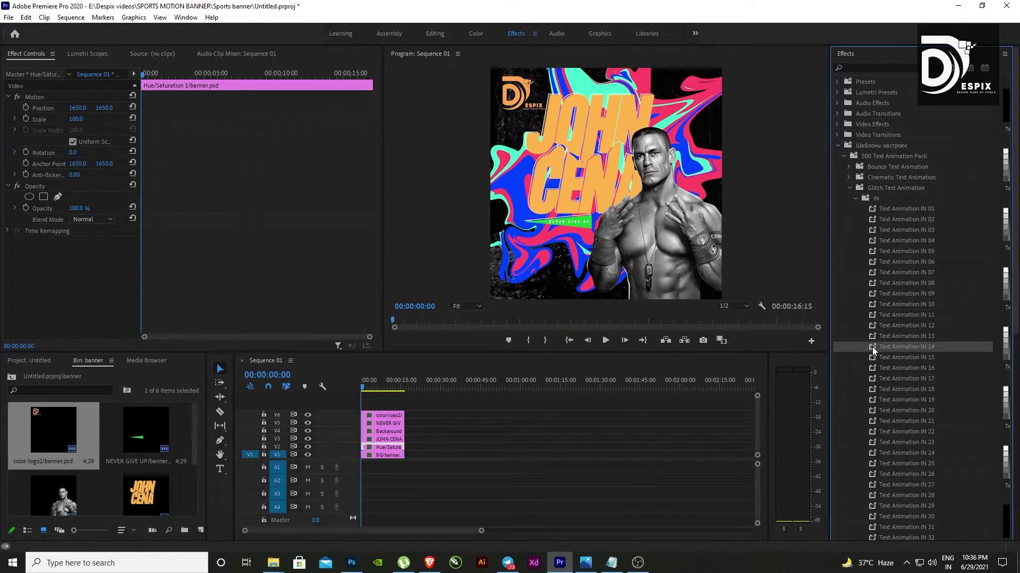
drag(872, 346, 399, 451)
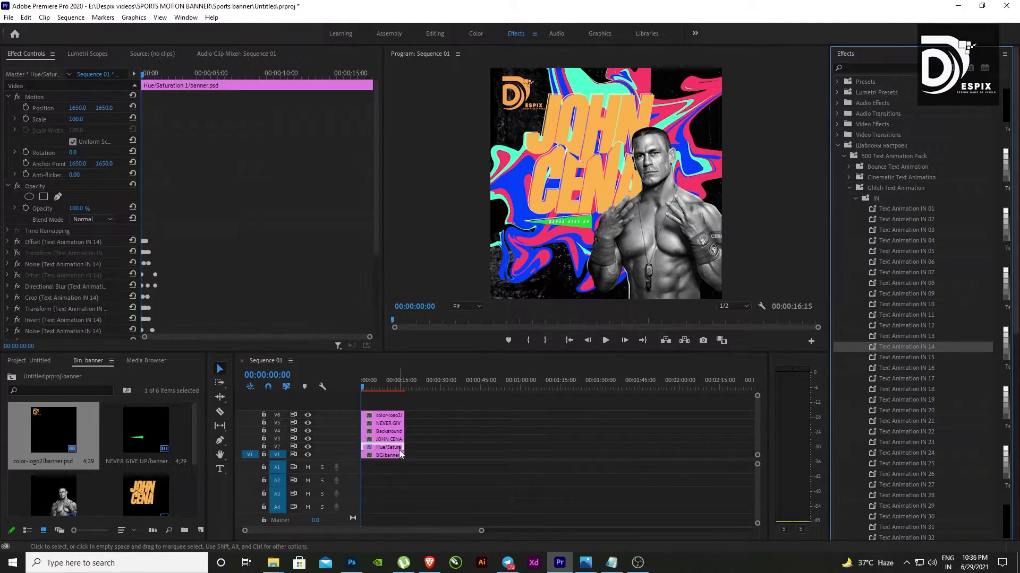
Step: Select all clips and trim them together to about 6 seconds
key(space)
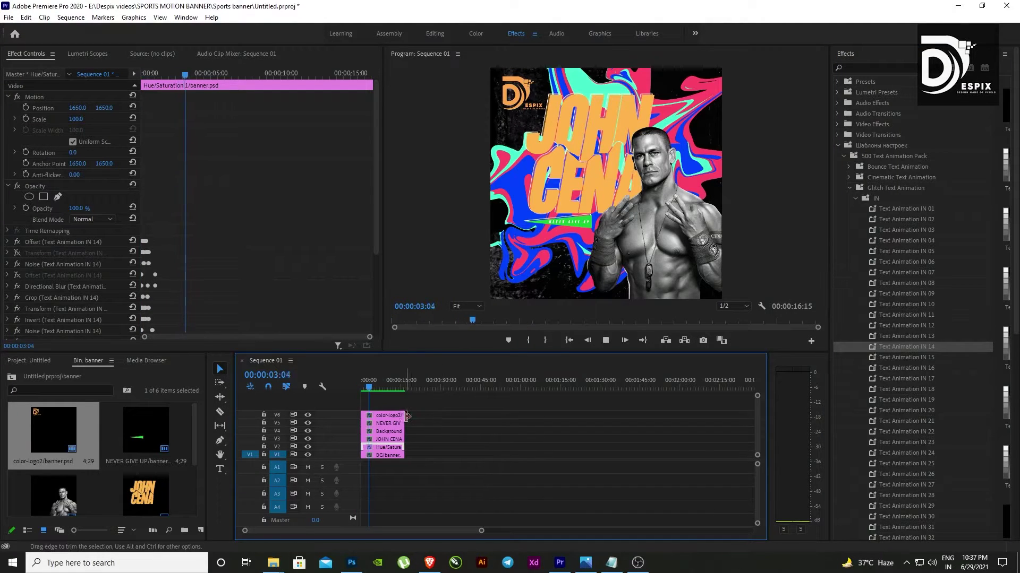
key(ctrl+a)
drag(404, 443, 376, 444)
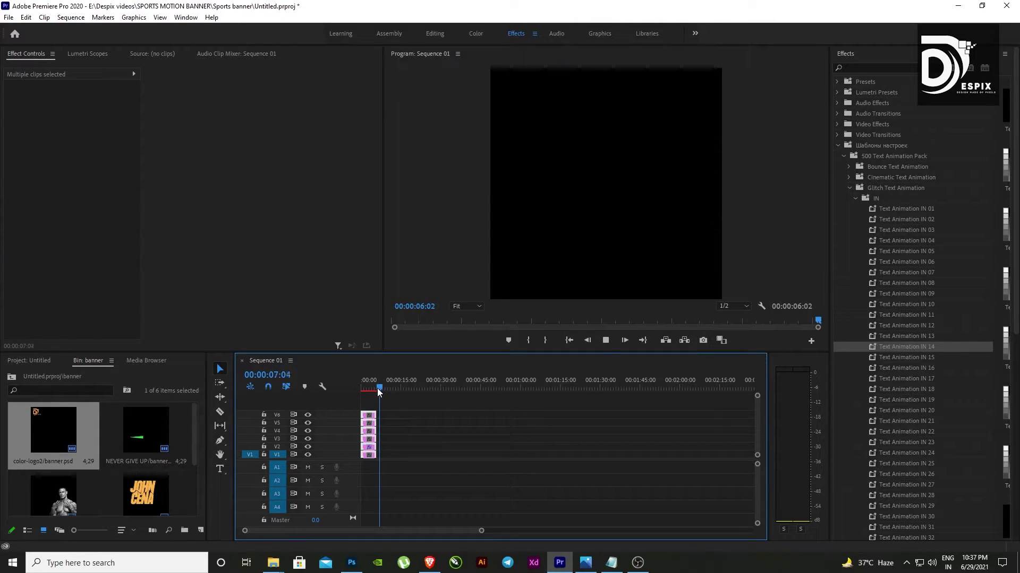
Step: Preview the sequence from the start and return to frame zero
drag(377, 388, 304, 397)
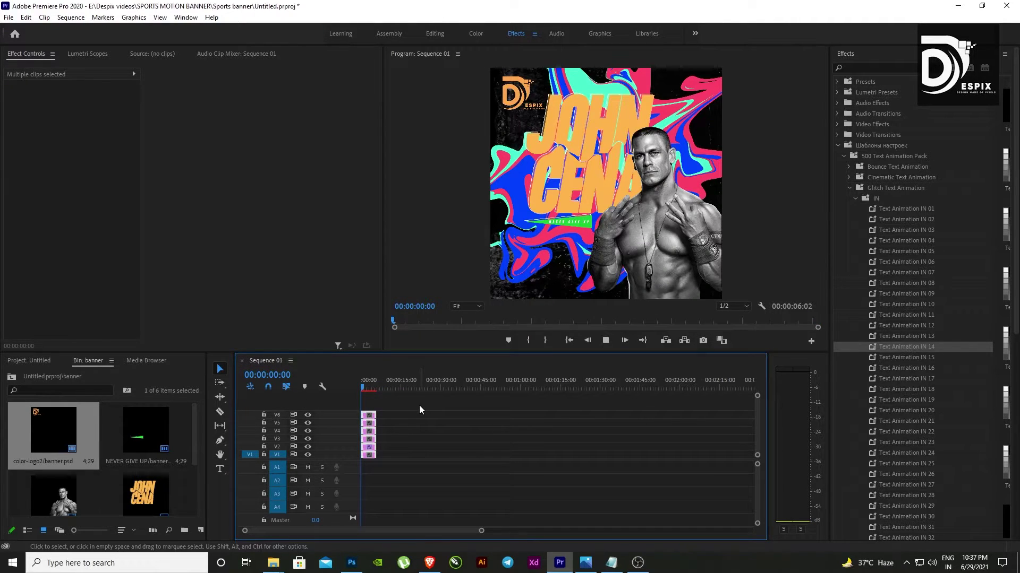
key(space)
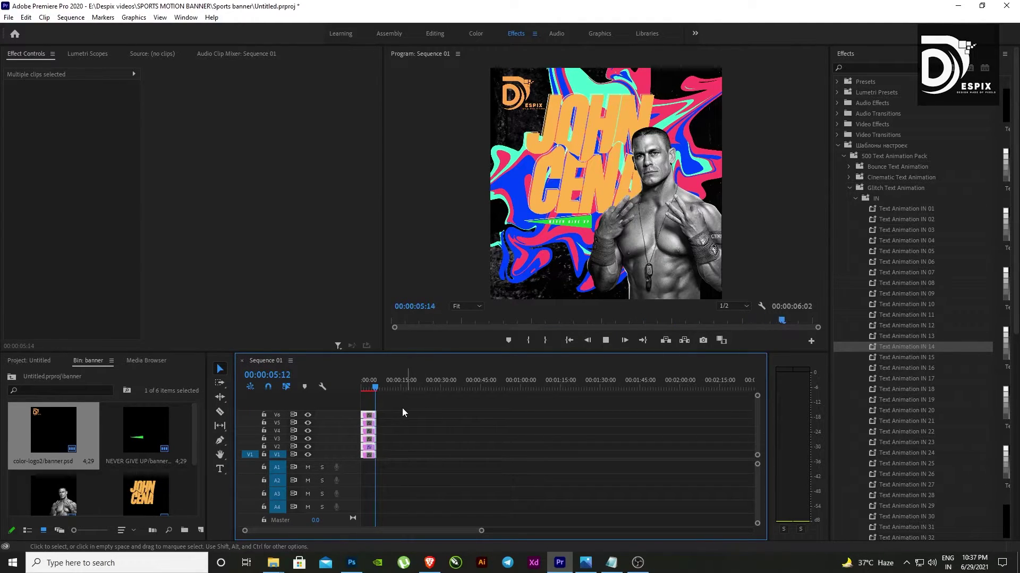
key(space)
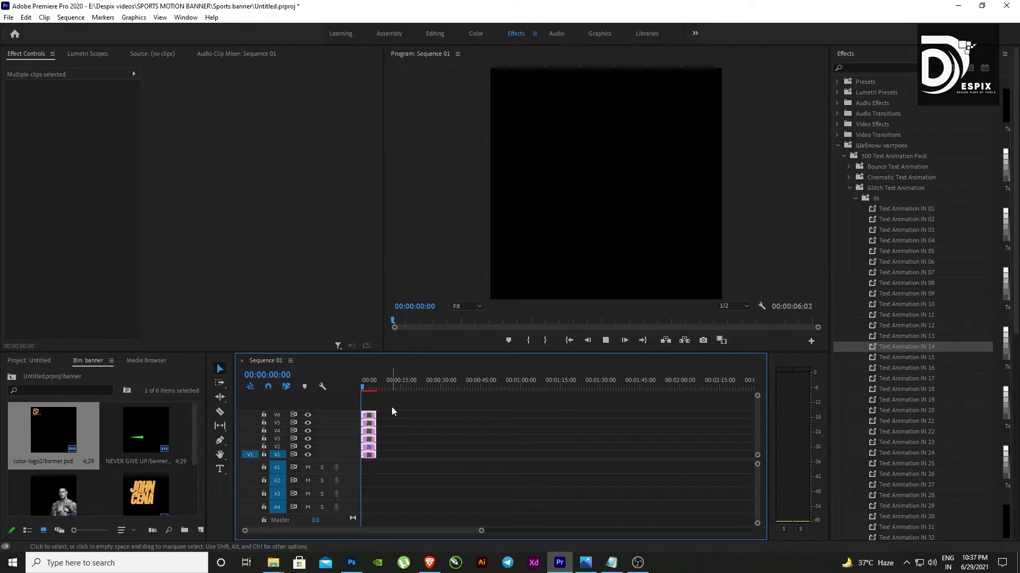
key(space)
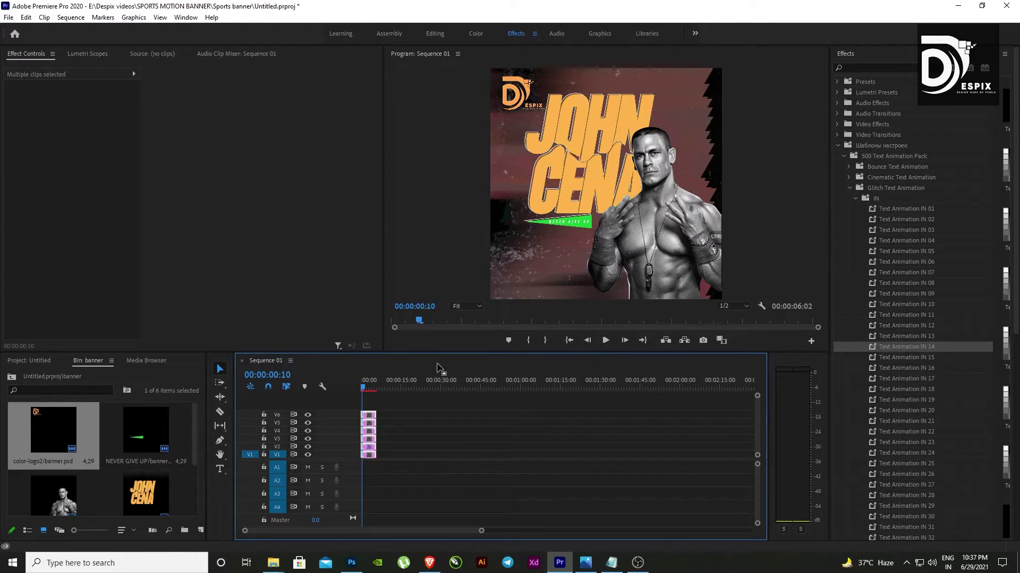
drag(364, 391, 328, 398)
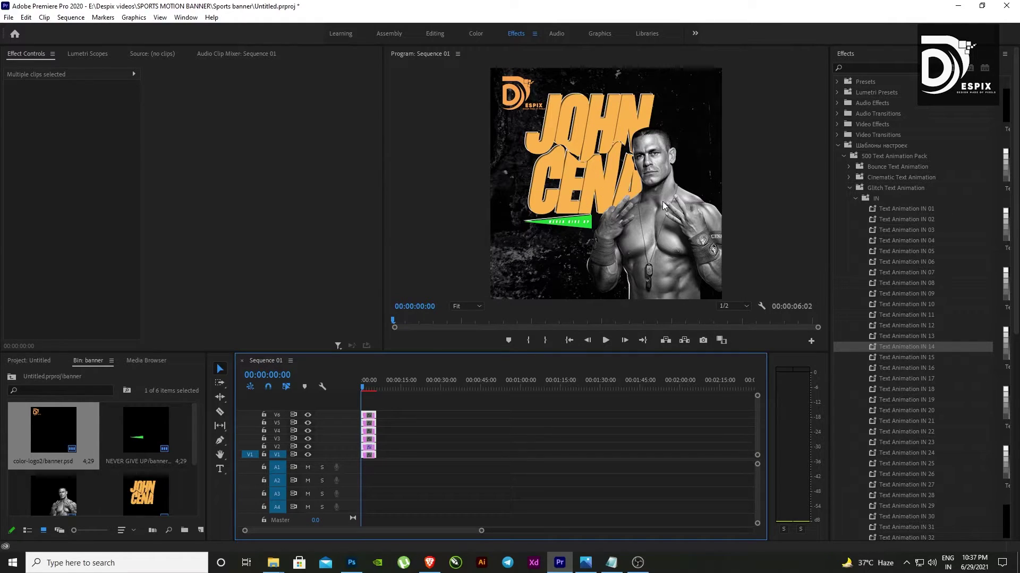
Step: Apply Cinematic Text Animation IN 03 to the JOHN CENA clip
click(849, 188)
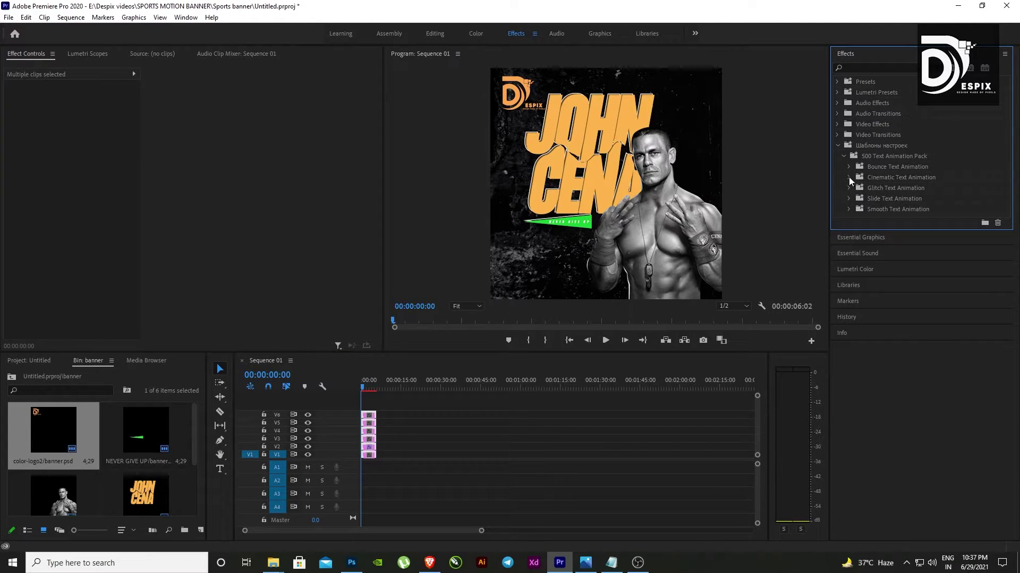
click(848, 177)
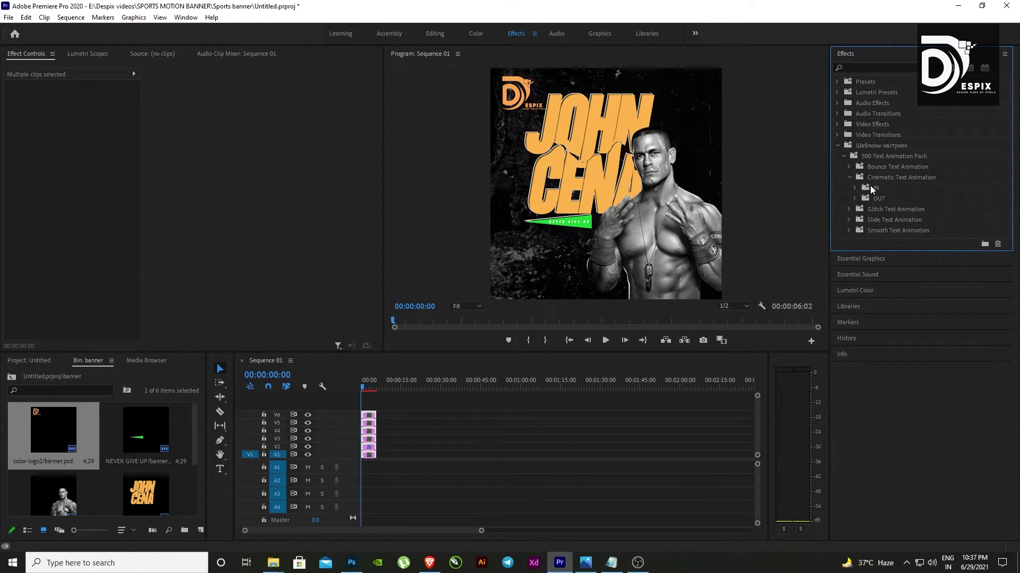
click(855, 187)
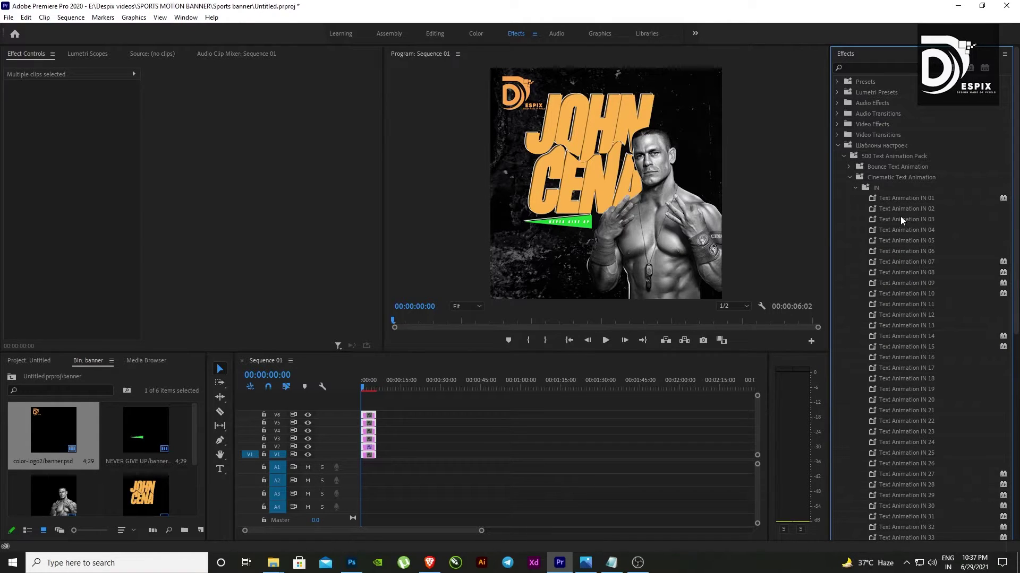
click(872, 220)
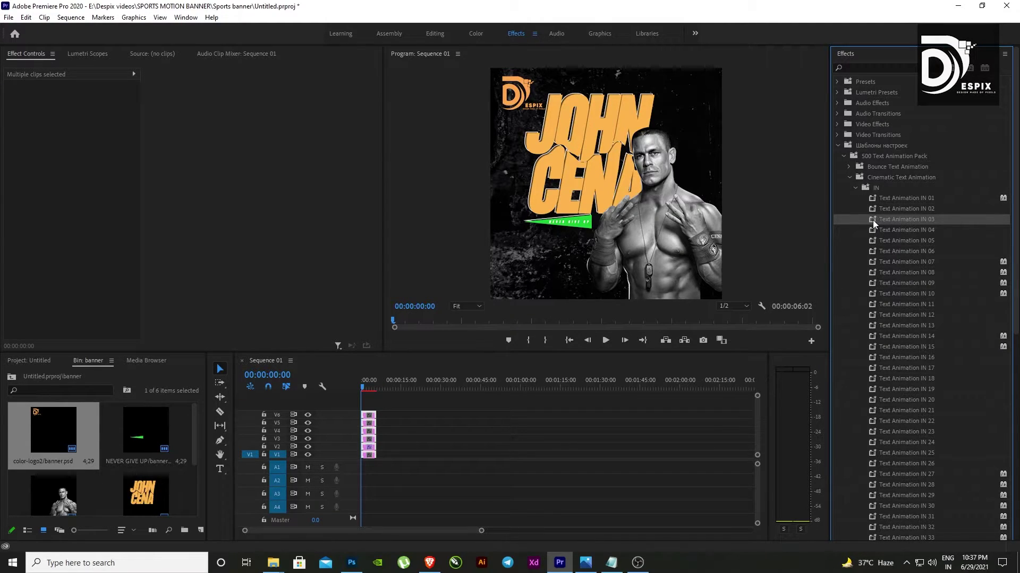
drag(872, 220, 466, 437)
drag(388, 447, 373, 442)
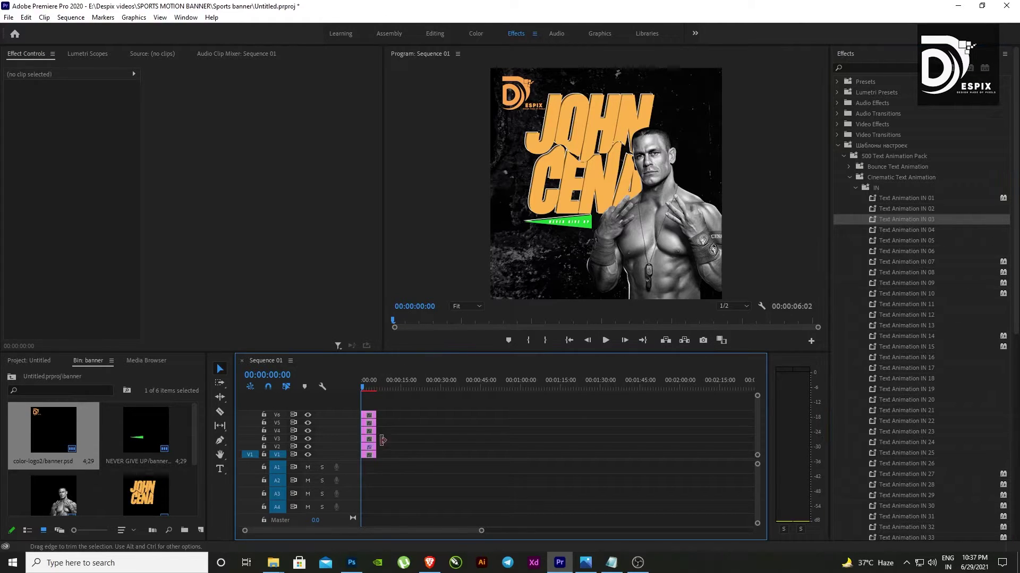
click(370, 440)
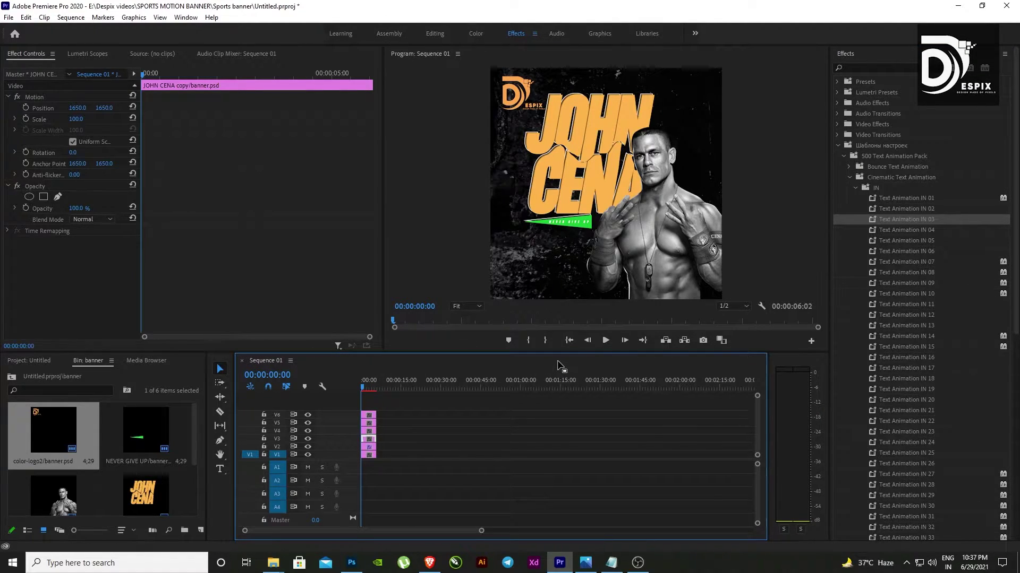
drag(869, 223, 376, 438)
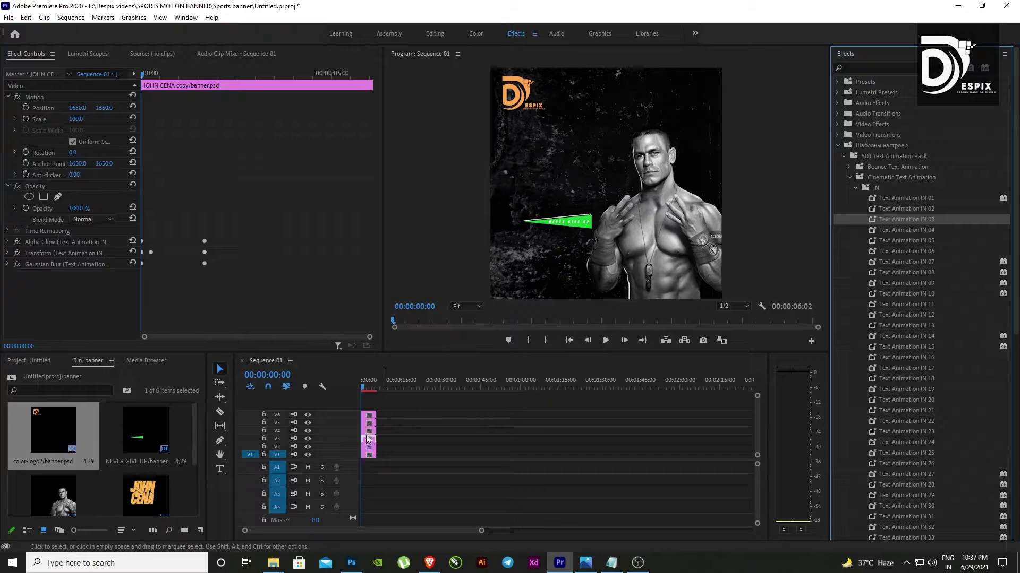
Step: Apply Cinematic Text Animation IN 03 to the NEVER GIVE UP clip
click(308, 431)
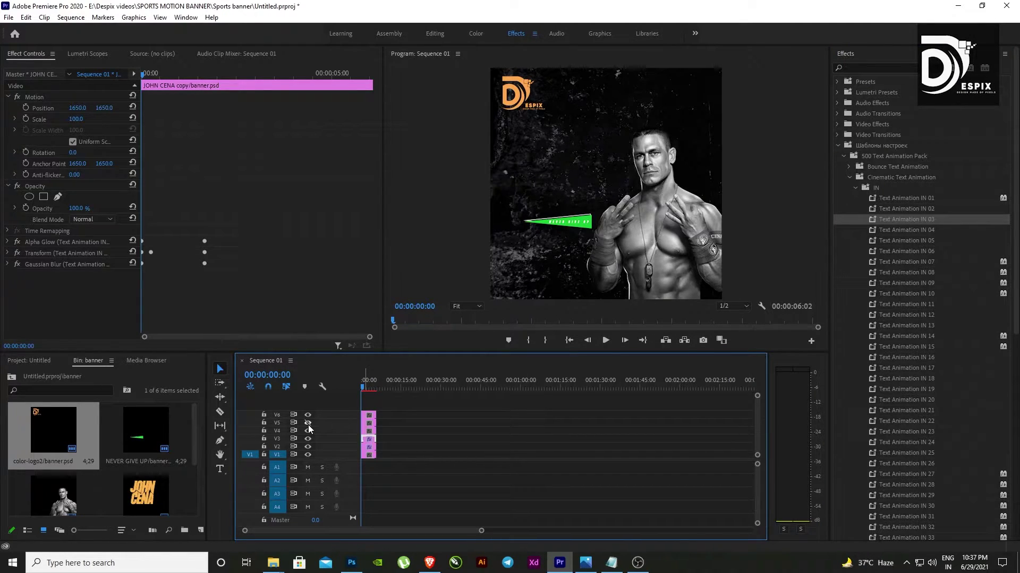
click(308, 431)
click(307, 430)
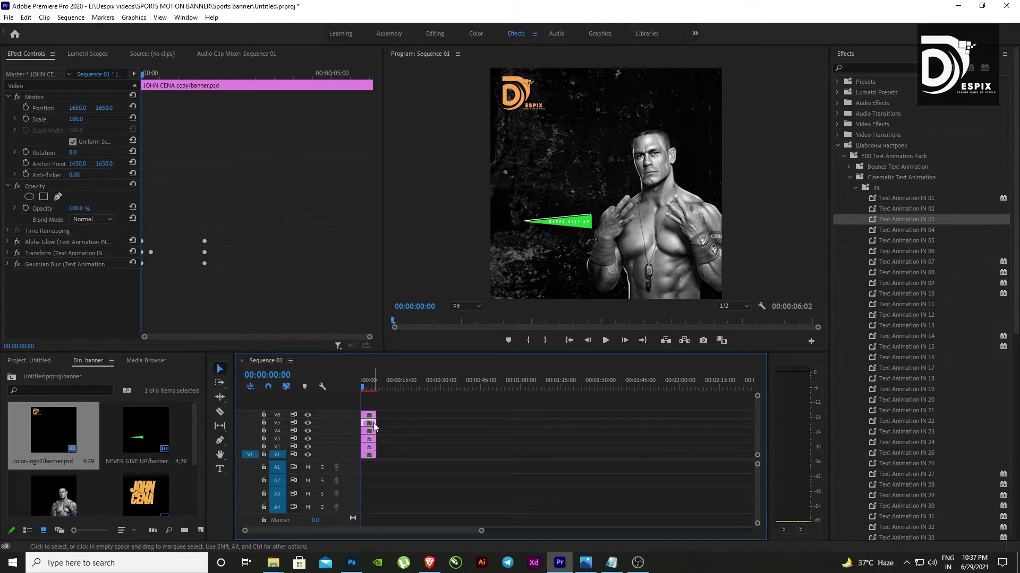
click(372, 422)
drag(868, 224, 372, 425)
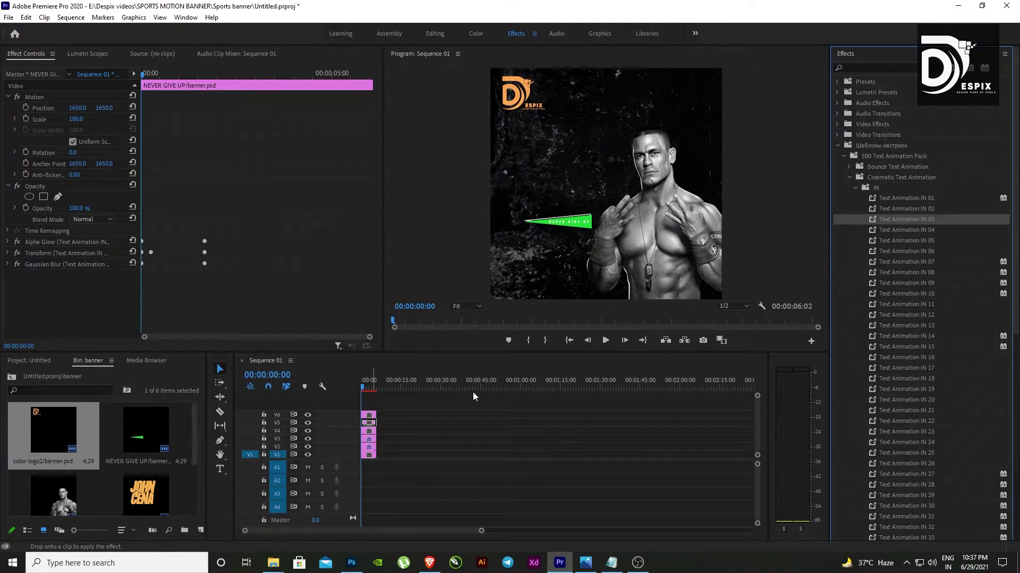
Step: Move and trim the NEVER GIVE UP and JOHN CENA clips to start around 00:00:02:00
key(space)
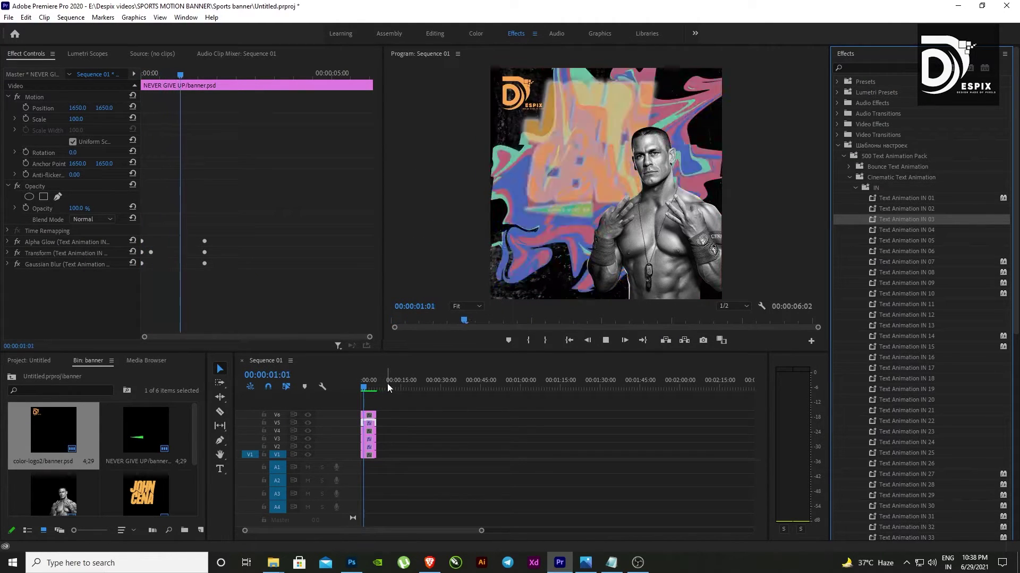
key(space)
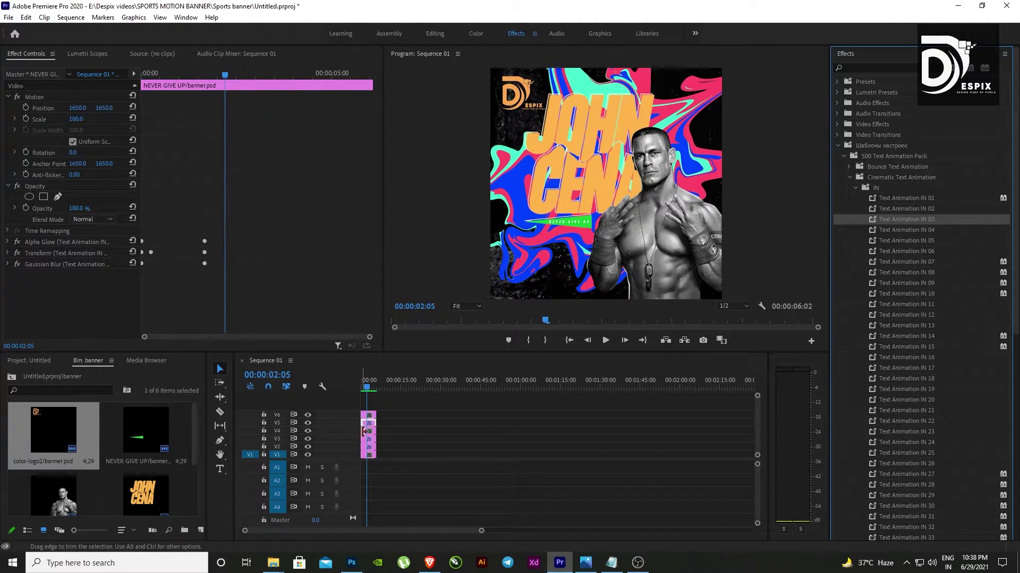
scroll(366, 433, up, 3)
scroll(374, 438, up, 3)
scroll(380, 439, up, 3)
scroll(384, 443, up, 3)
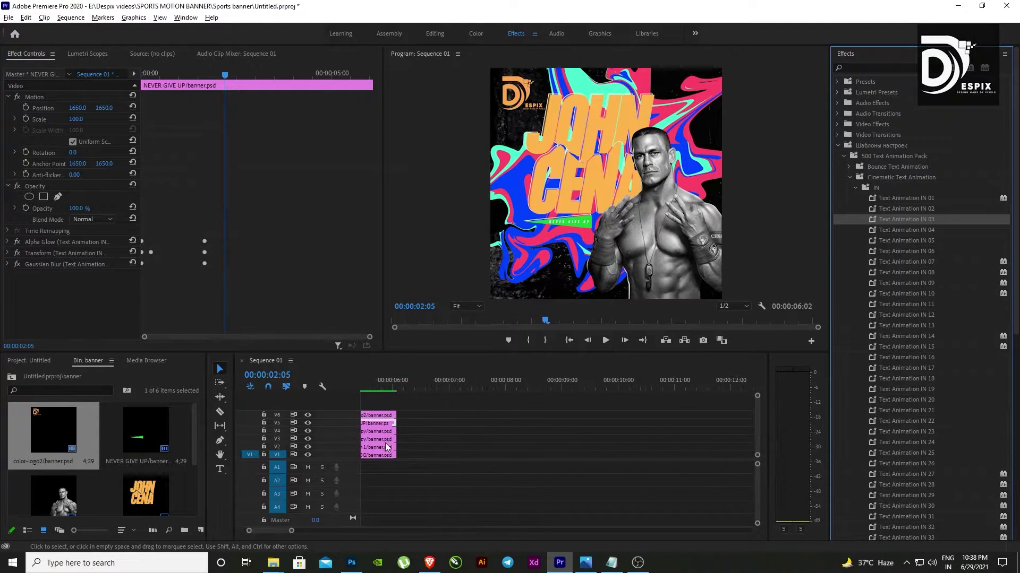
double_click(275, 529)
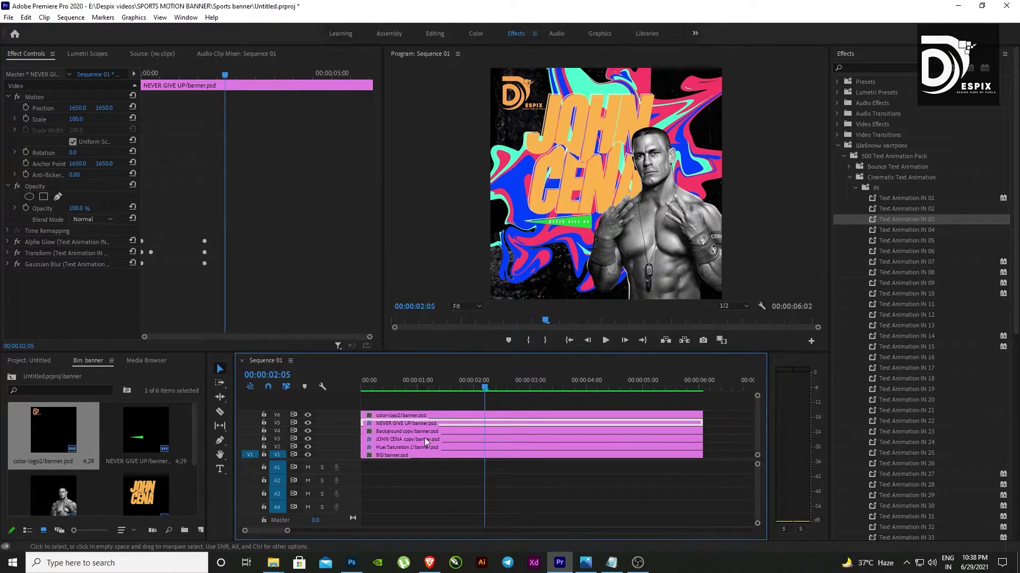
shift+click(393, 440)
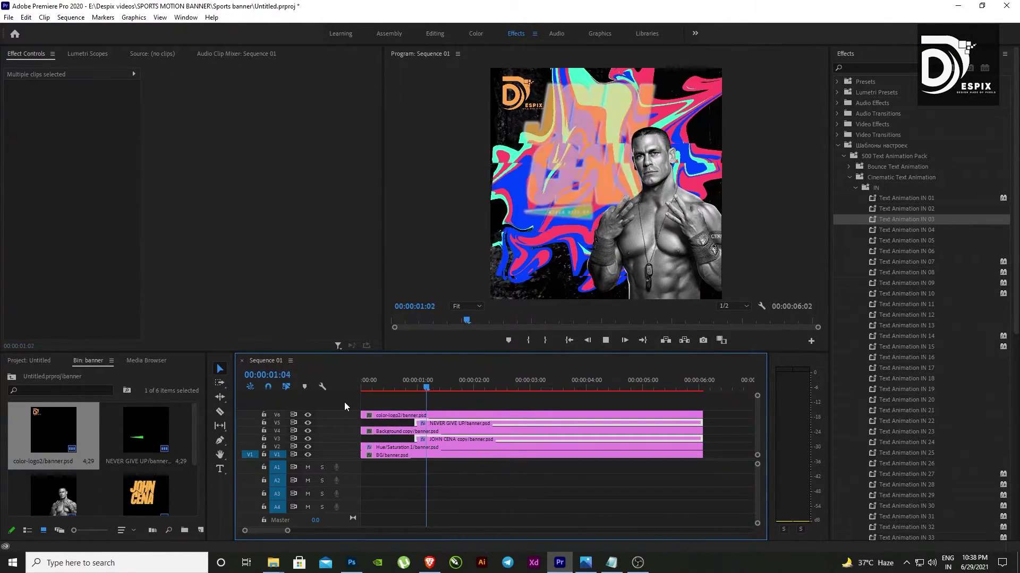
drag(393, 439, 446, 439)
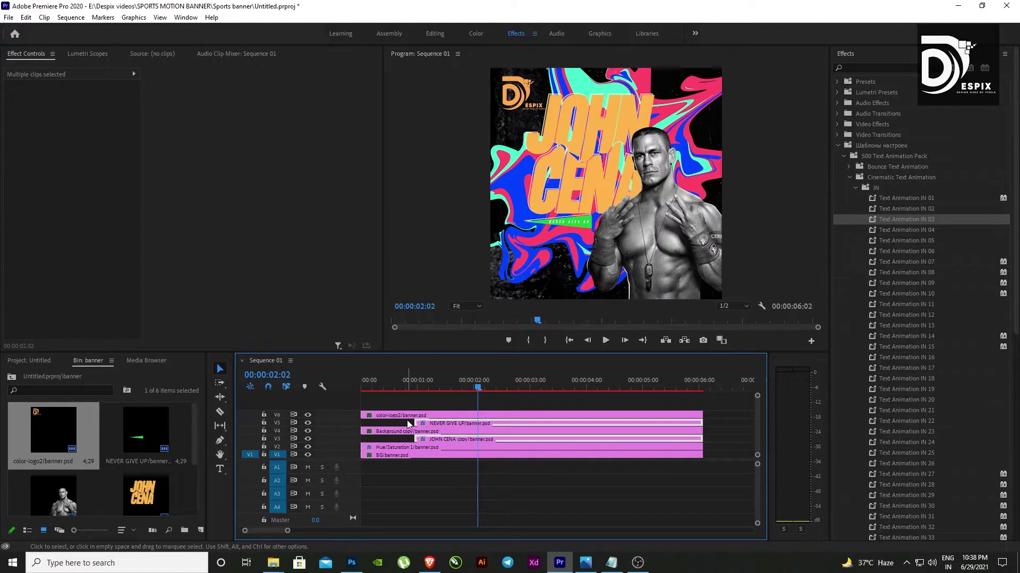
drag(416, 423, 482, 423)
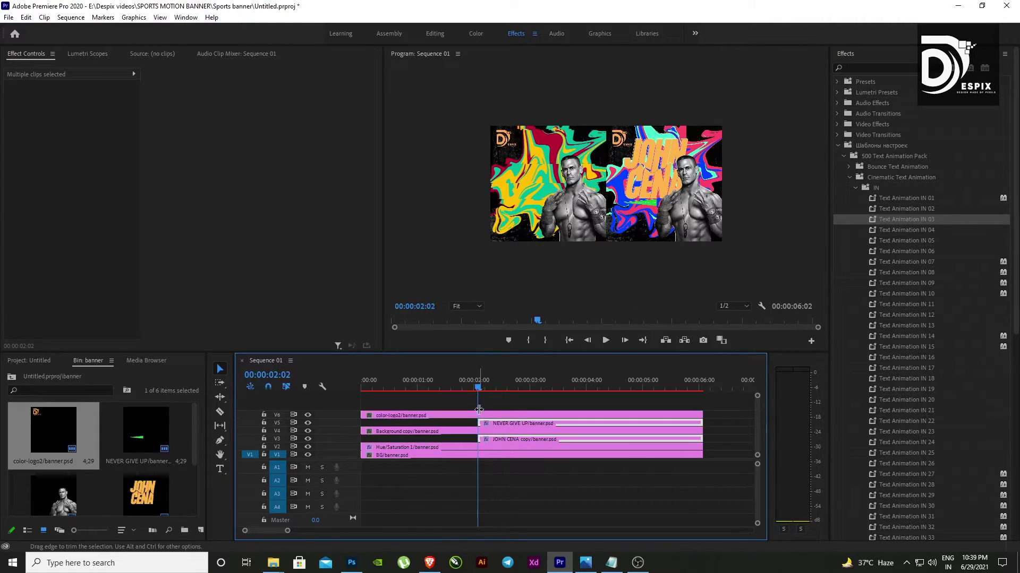
Step: Replay the sequence from the beginning to check the delayed titles
key(Home)
key(space)
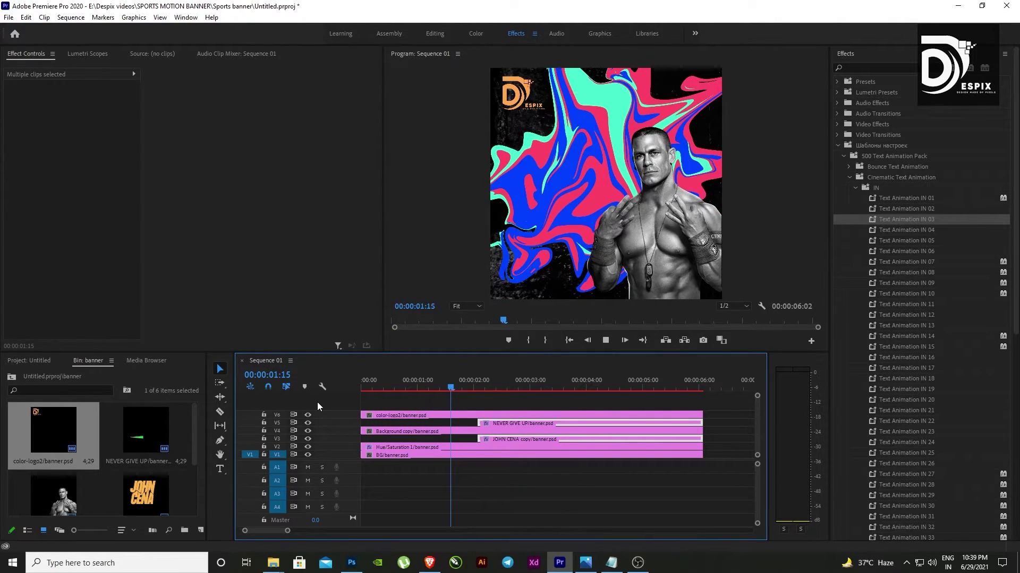
key(space)
key(Home)
key(space)
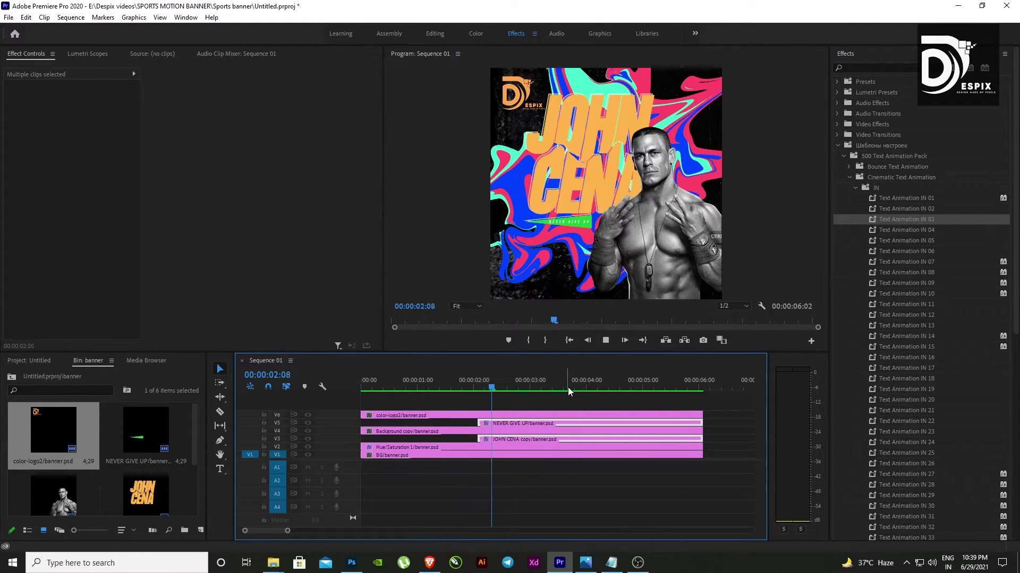
key(space)
drag(872, 219, 545, 425)
click(306, 405)
key(Home)
key(space)
key(space)
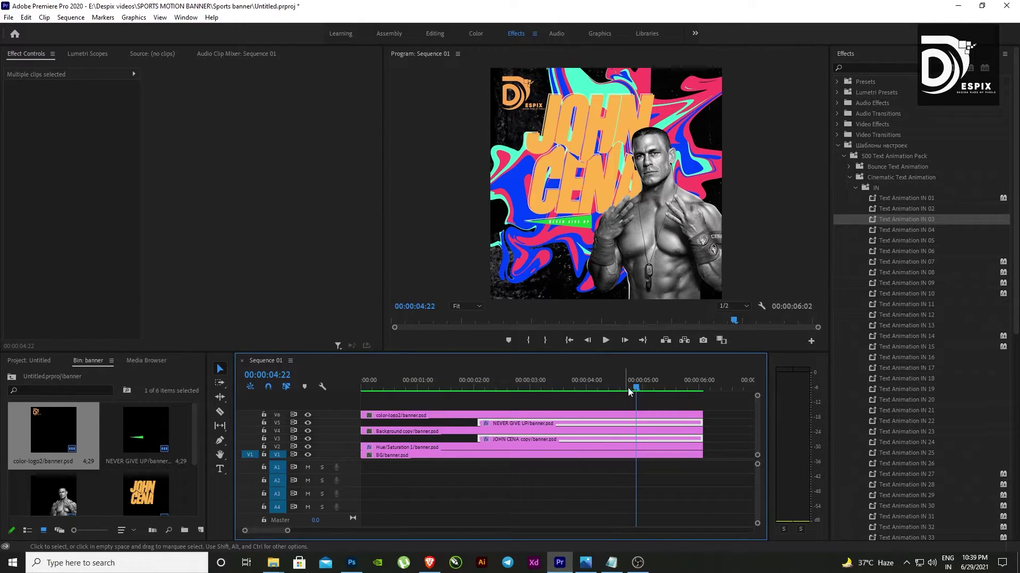
drag(628, 392, 345, 413)
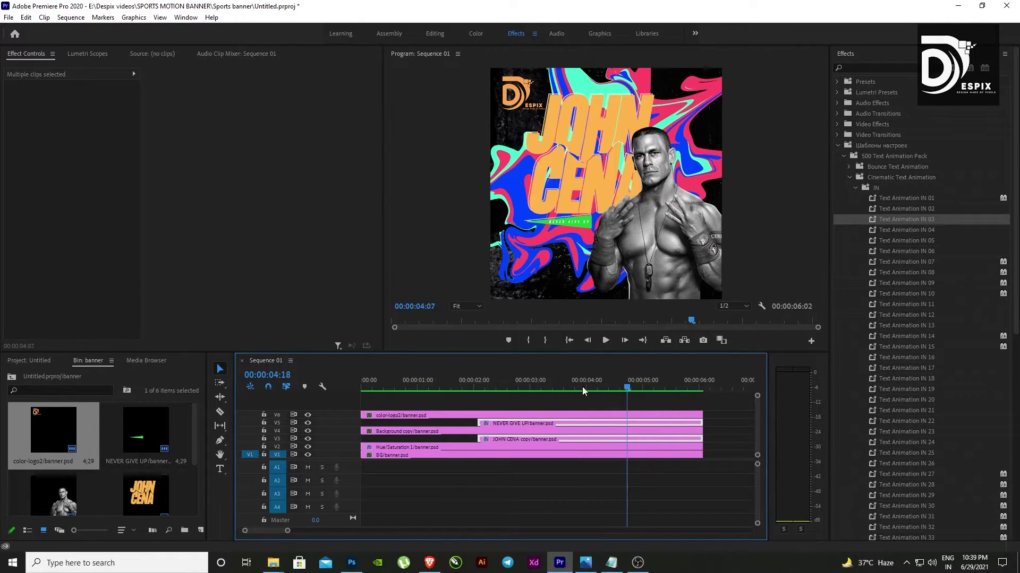
click(390, 416)
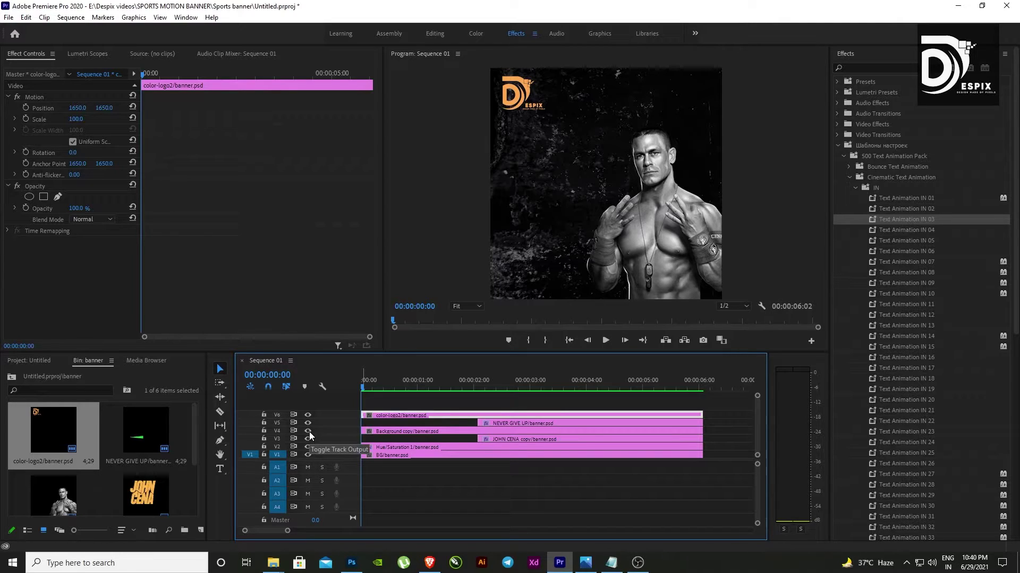
click(308, 431)
click(309, 432)
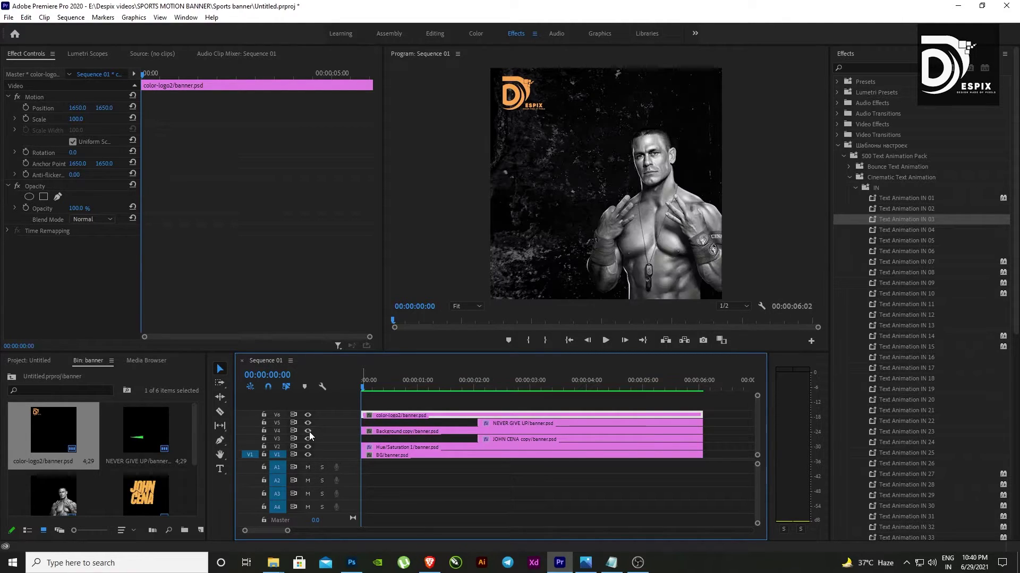
click(368, 432)
Step: Trim Background copy to start at 2 seconds and apply Slide Text Animation IN 05
drag(368, 433, 478, 428)
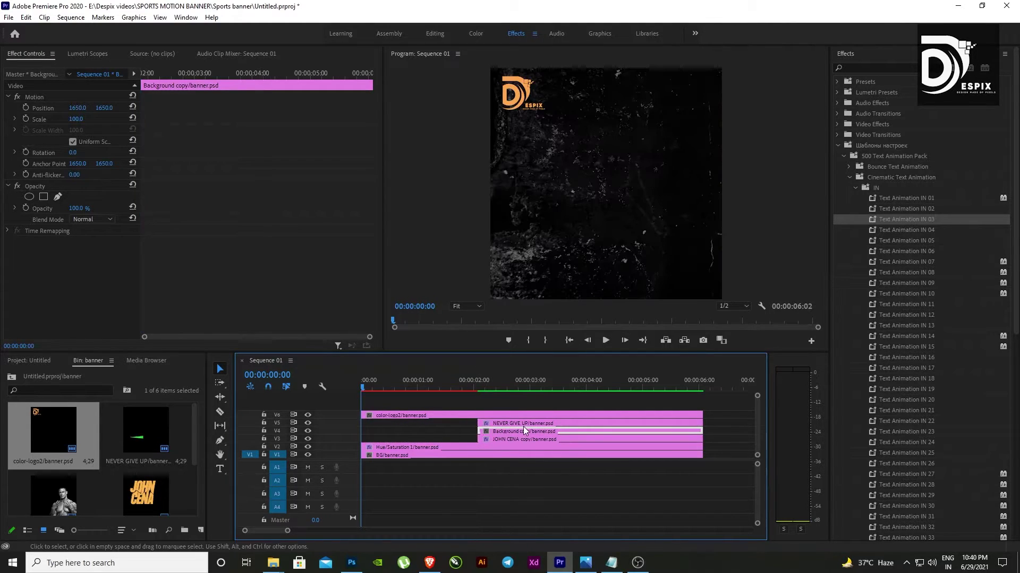
click(855, 189)
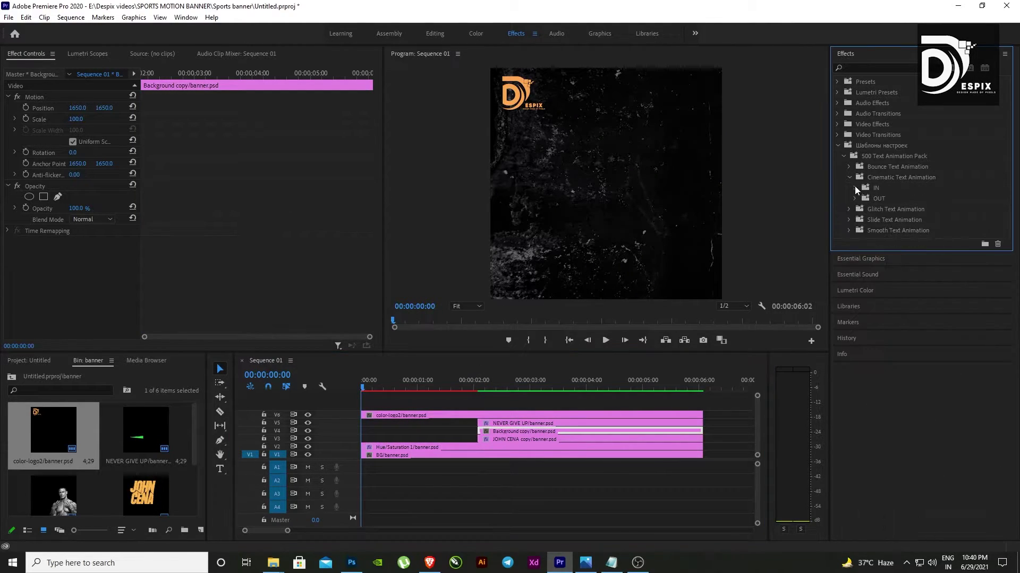
click(852, 177)
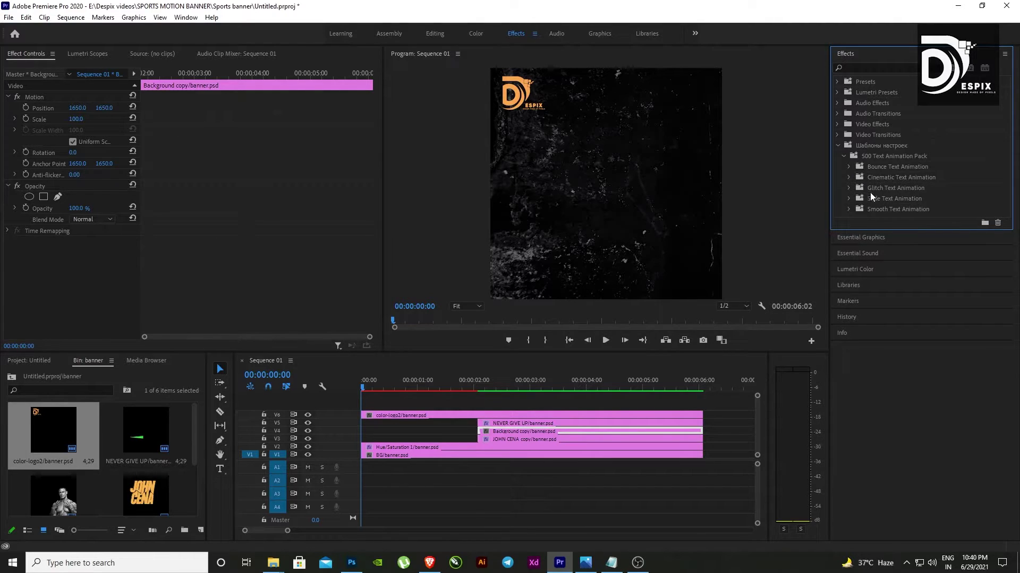
click(849, 199)
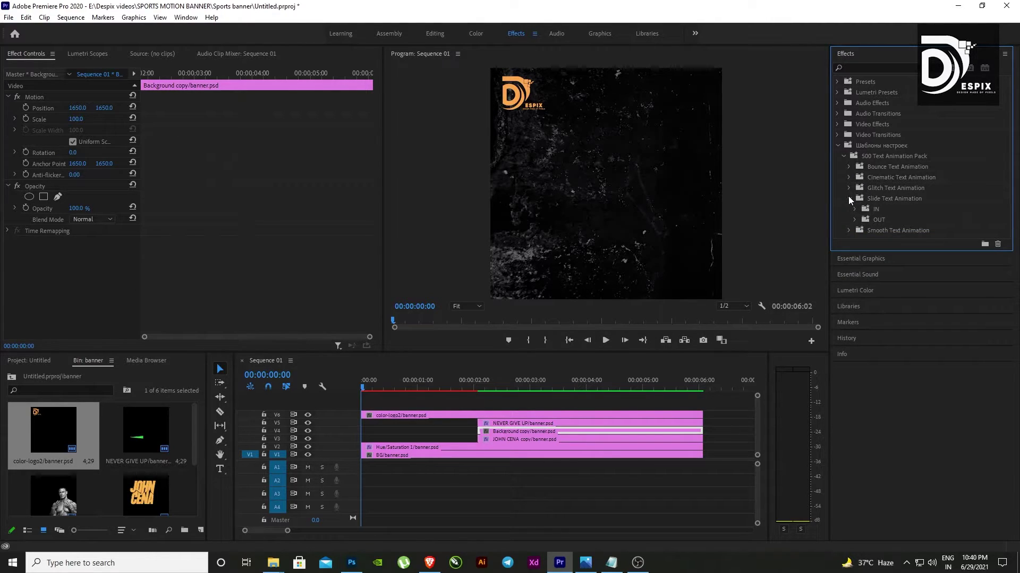
click(854, 209)
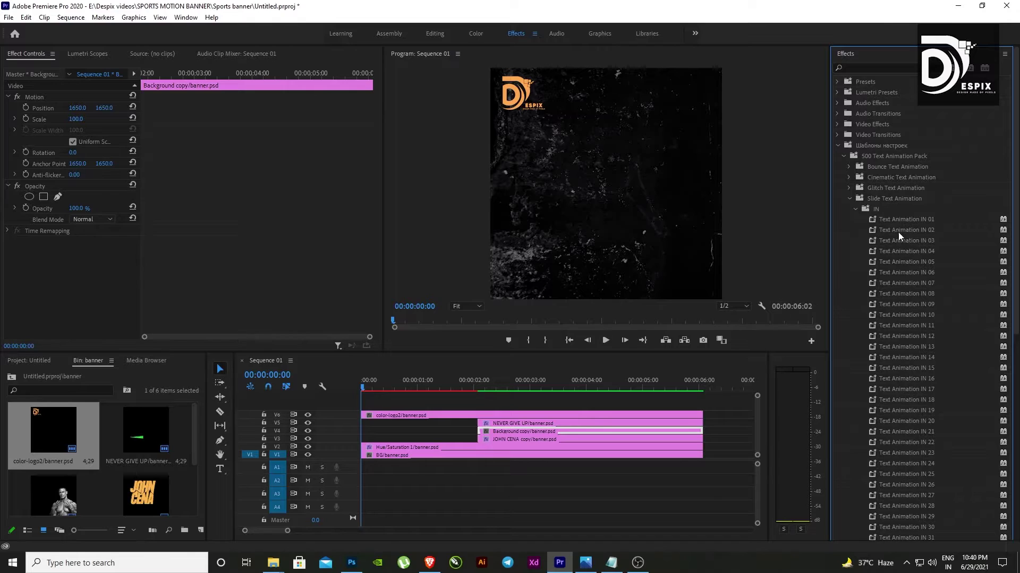
click(871, 263)
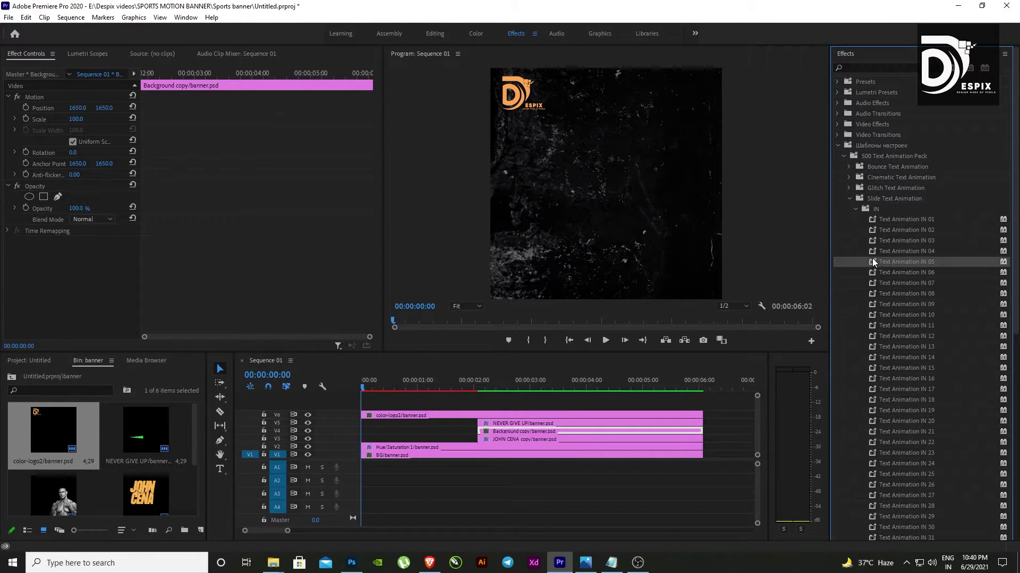
drag(872, 261, 693, 432)
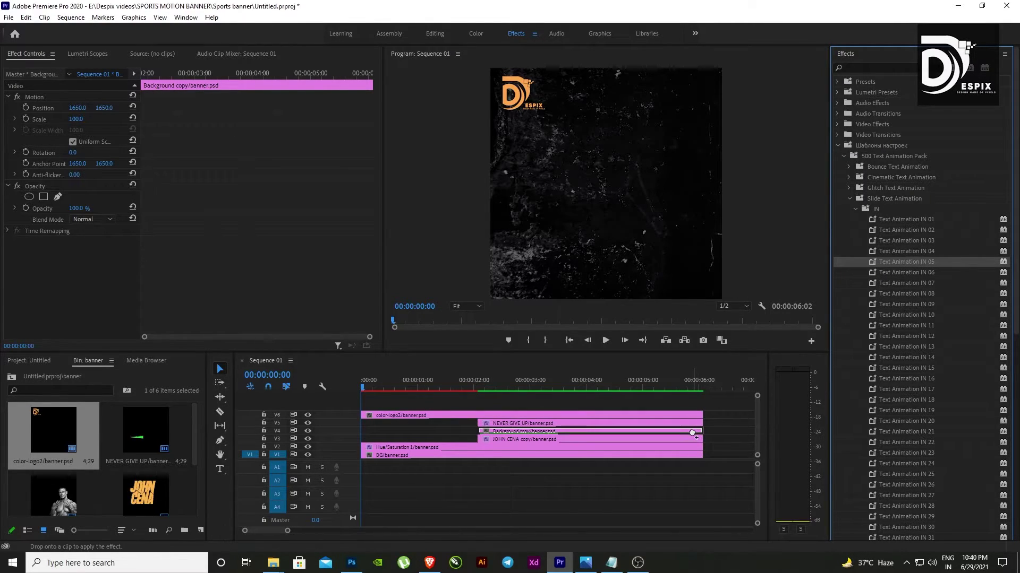
key(space)
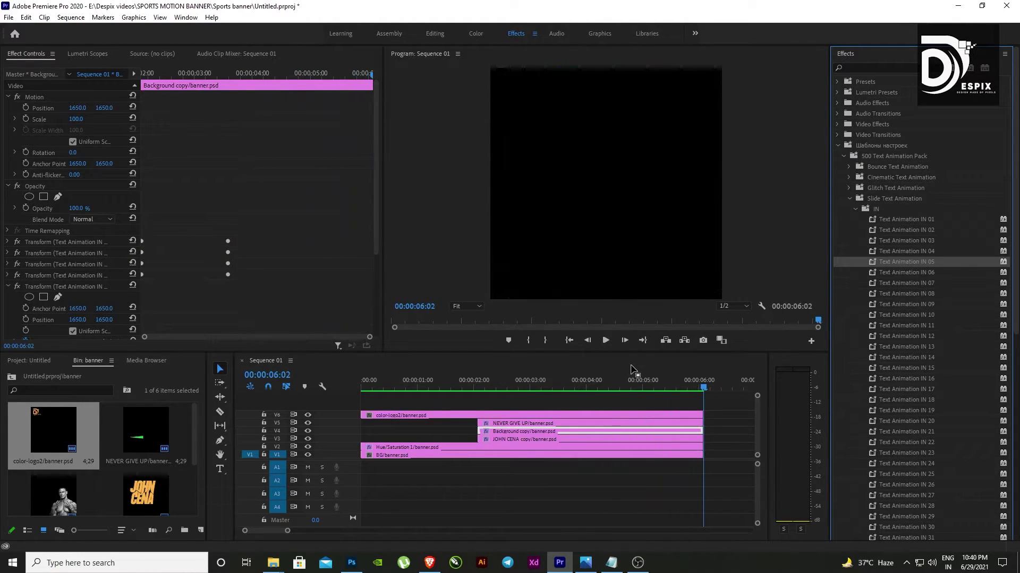
Step: Keyframe color-logo2's Position so it slides in from off-frame left, x 833 to 1650
click(385, 389)
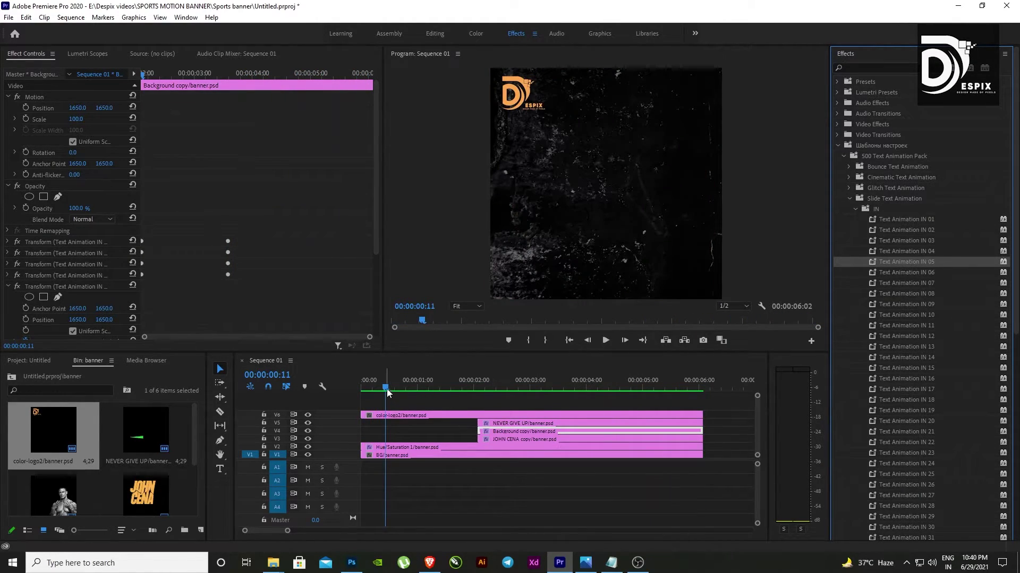
drag(386, 392, 336, 394)
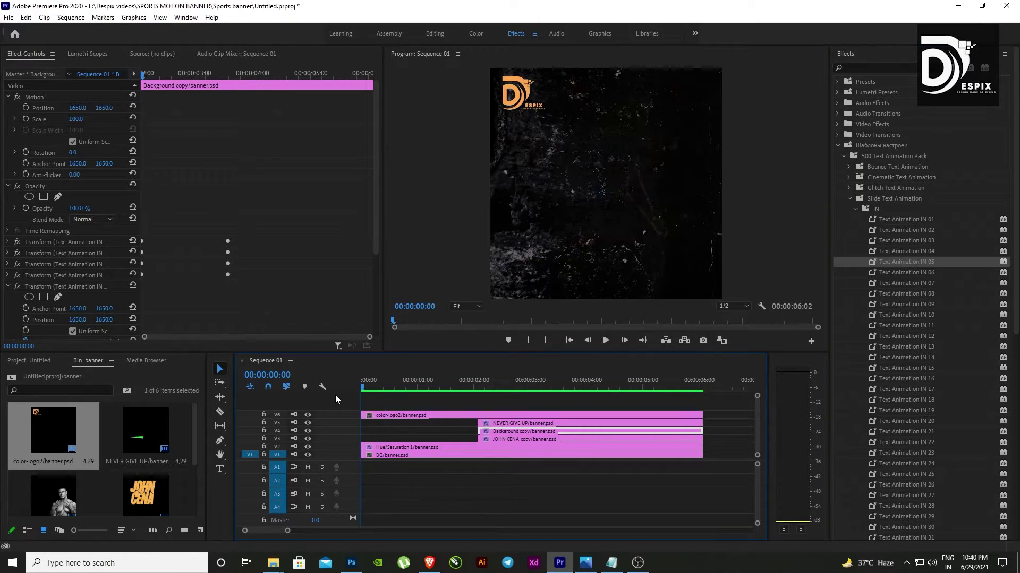
click(310, 416)
click(310, 415)
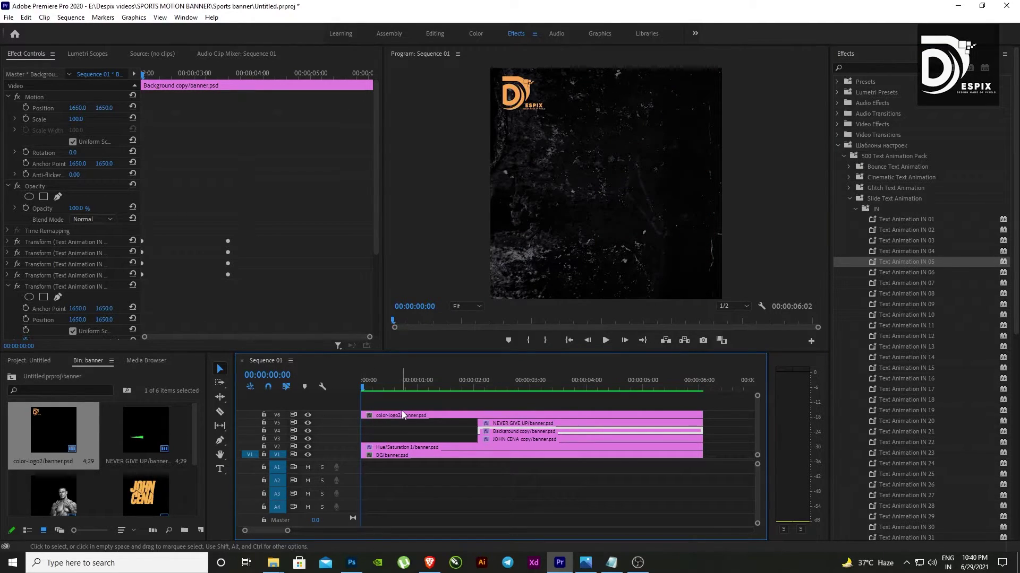
click(402, 410)
click(401, 415)
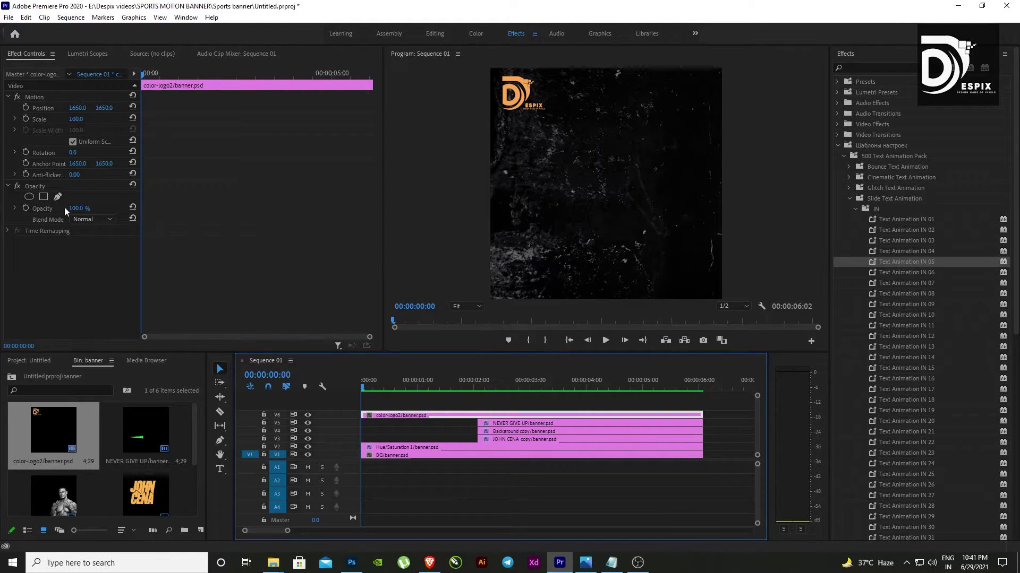
click(26, 108)
mouse_move(77, 108)
mouse_down()
mouse_move(32, 108)
mouse_move(75, 108)
mouse_up()
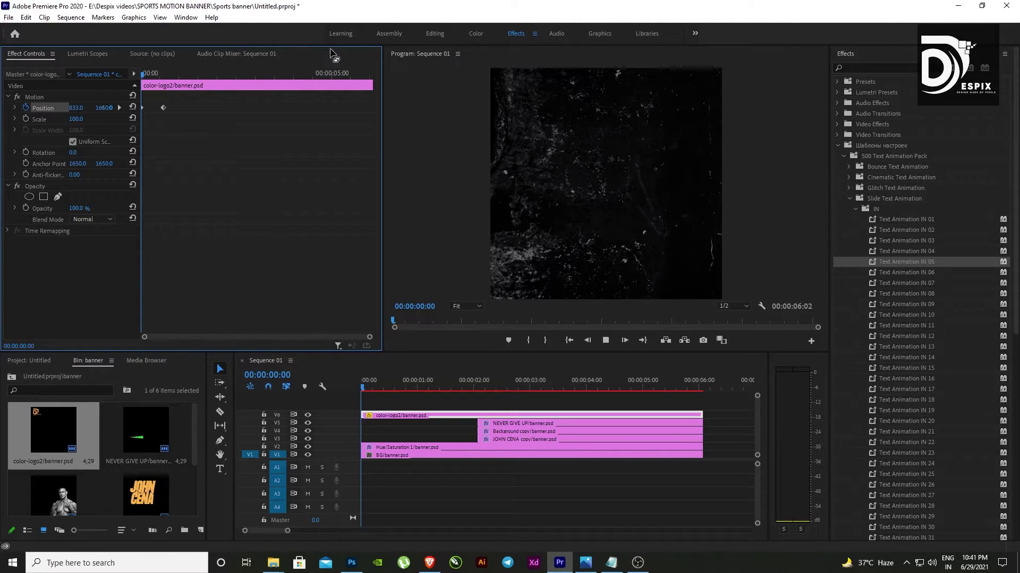
key(space)
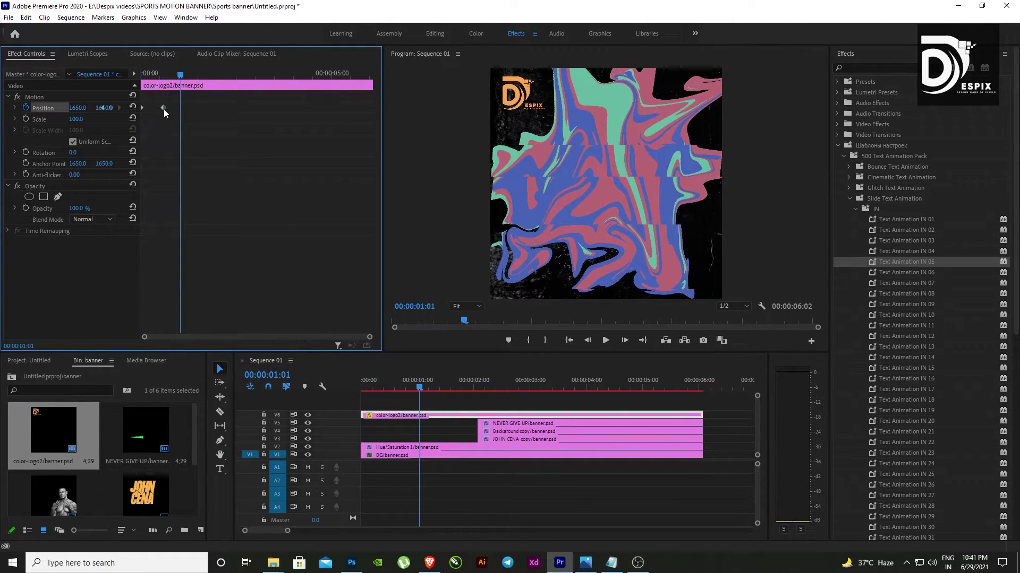
Step: Move the second Position keyframe earlier, set it to Ease In, and preview
drag(164, 108, 154, 109)
right_click(153, 108)
mouse_move(205, 198)
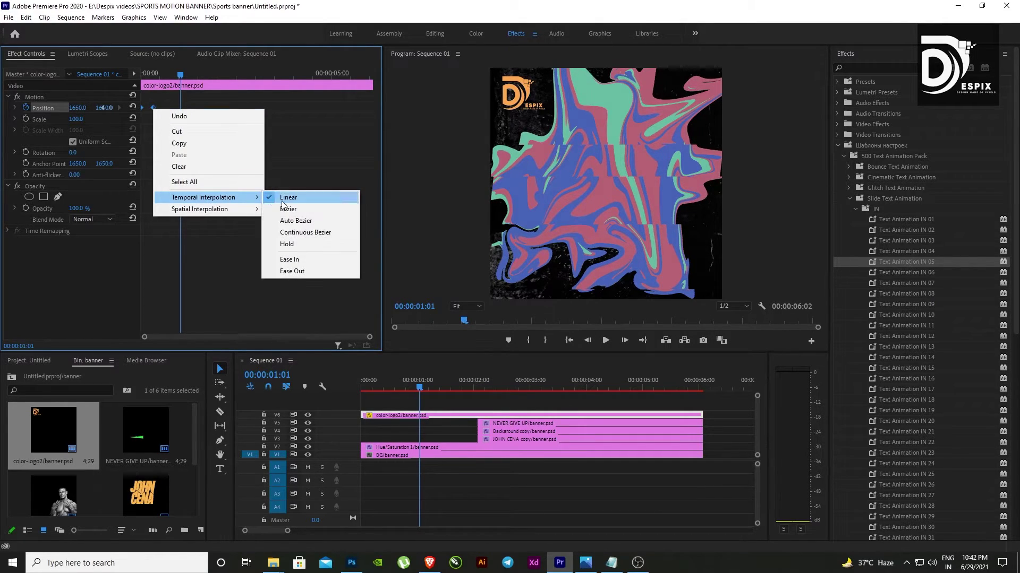
click(290, 260)
drag(180, 82, 131, 88)
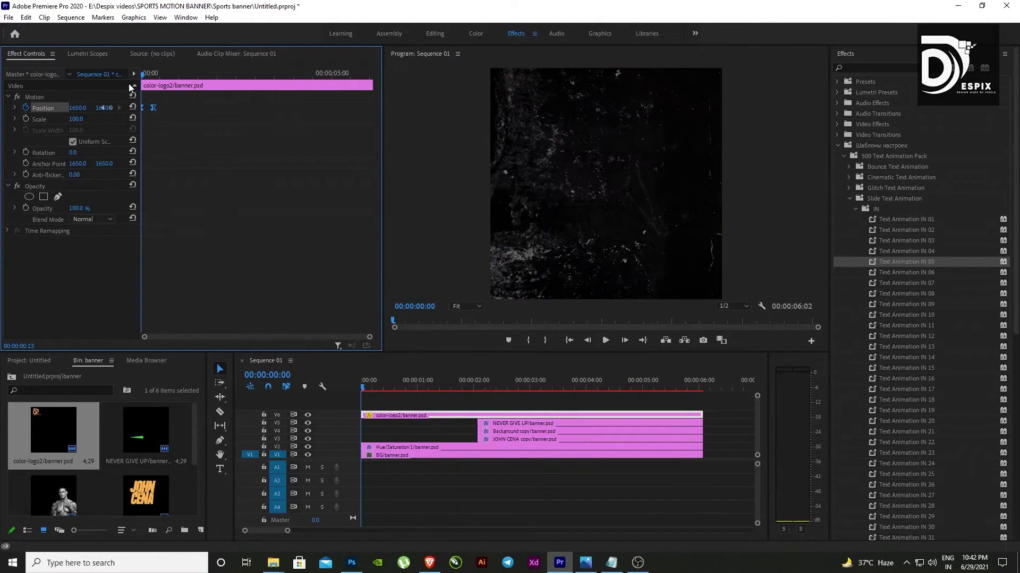
key(space)
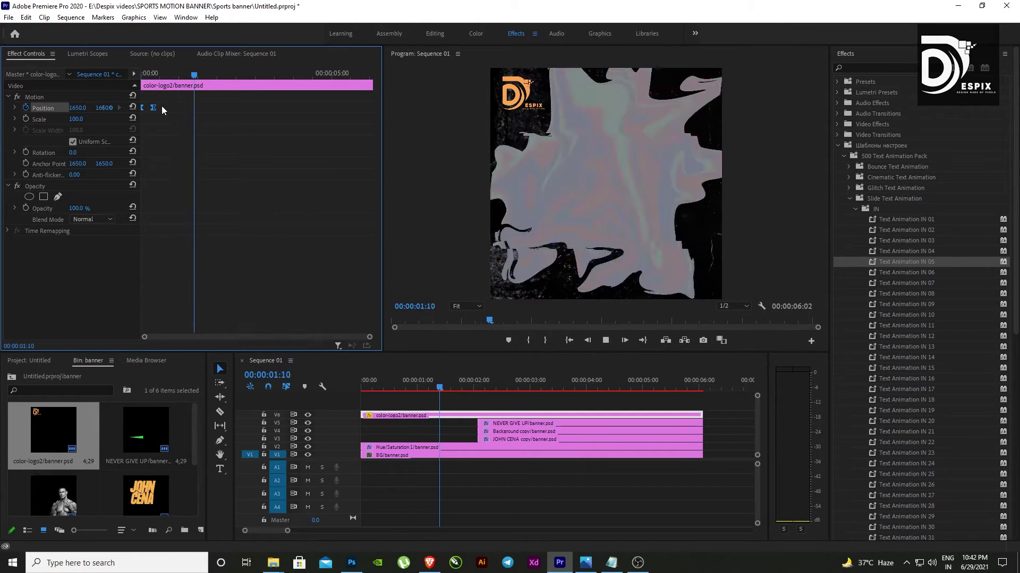
drag(204, 83, 62, 98)
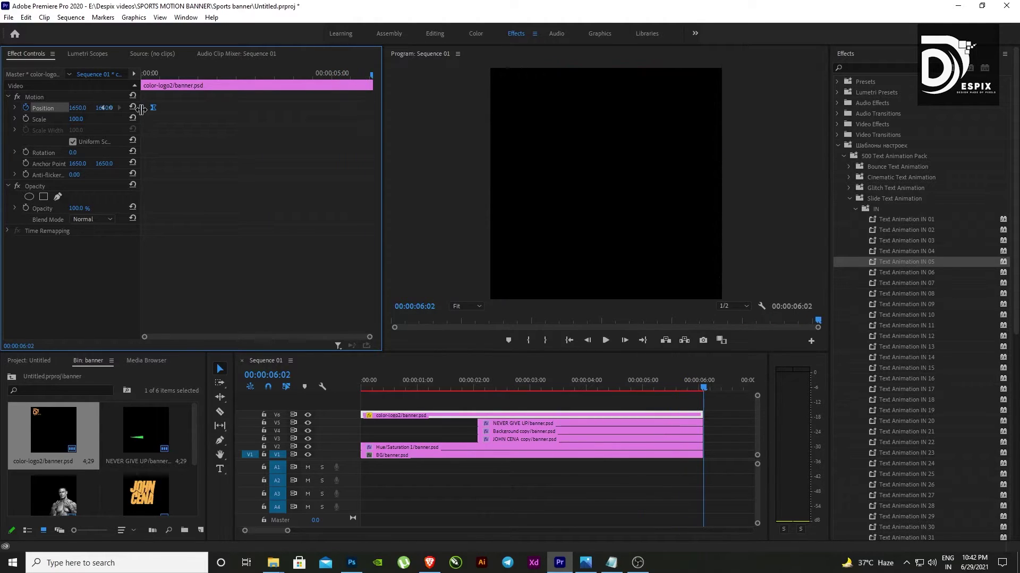
Step: Drop the Raging Streets music file onto audio track A1 beneath the banner clips
key(space)
click(29, 361)
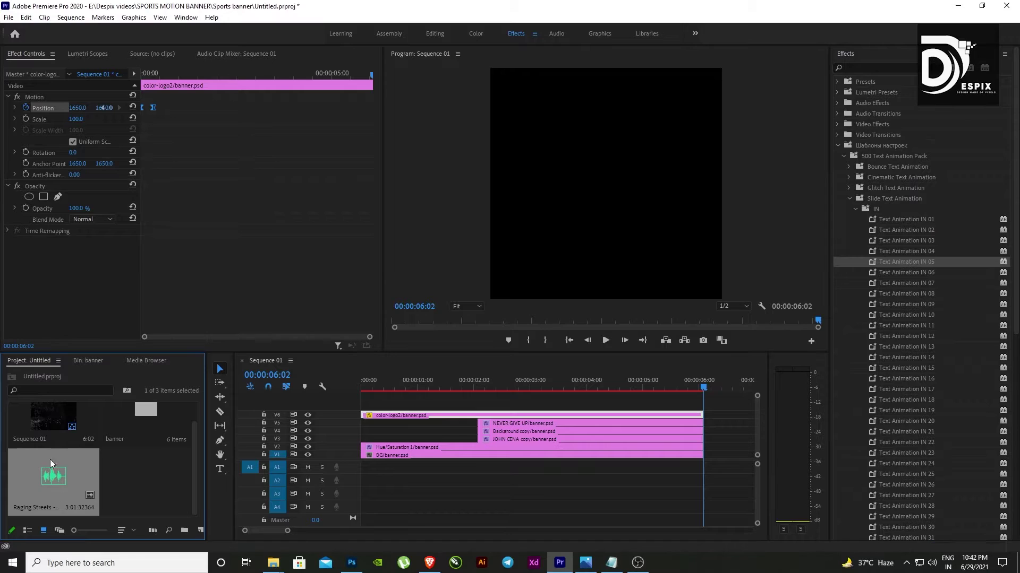
mouse_move(347, 446)
mouse_down()
mouse_move(379, 470)
mouse_move(359, 467)
mouse_up()
Step: Play the banner with the music and park the playhead where the music should start
drag(453, 389, 320, 402)
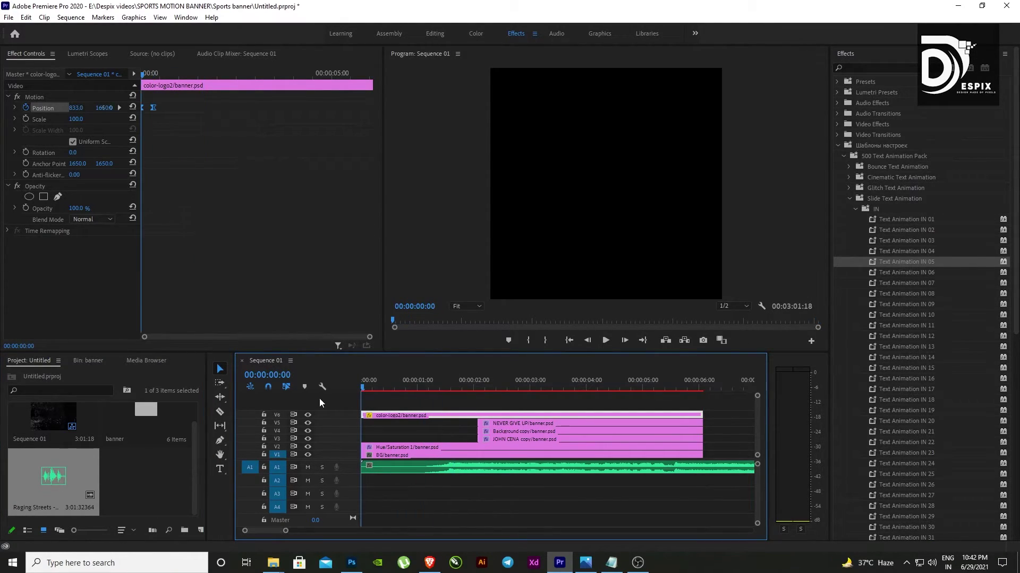
key(space)
key(space)
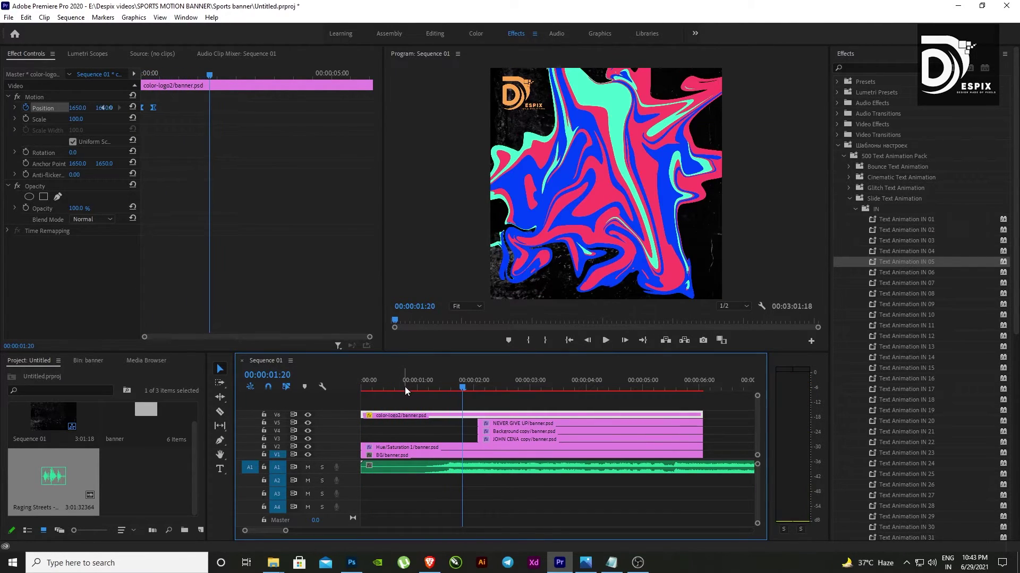
drag(464, 388, 422, 391)
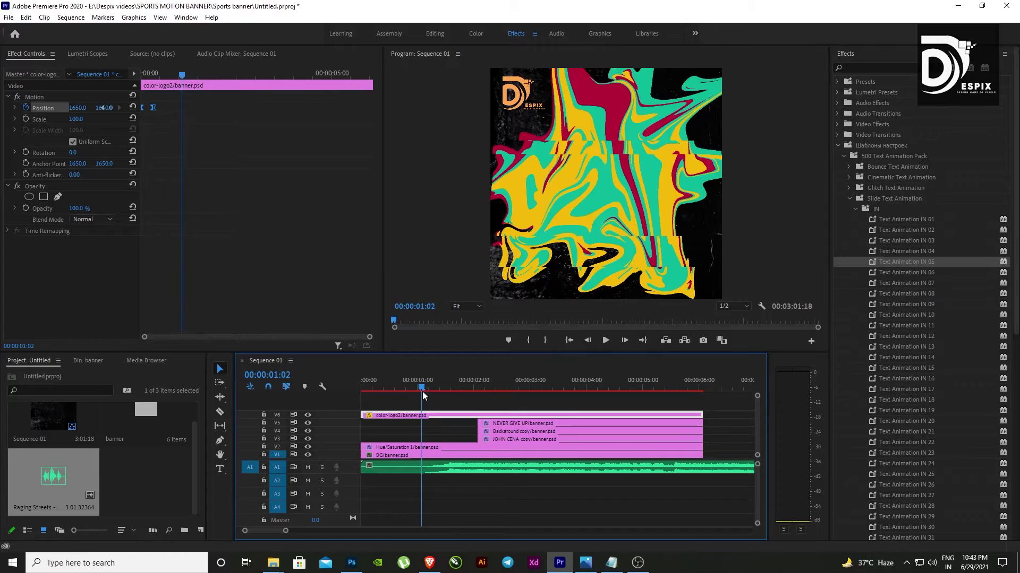
Step: Split the music at the playhead and ripple-delete its opening piece, then preview the result
click(414, 470)
key(ctrl+k)
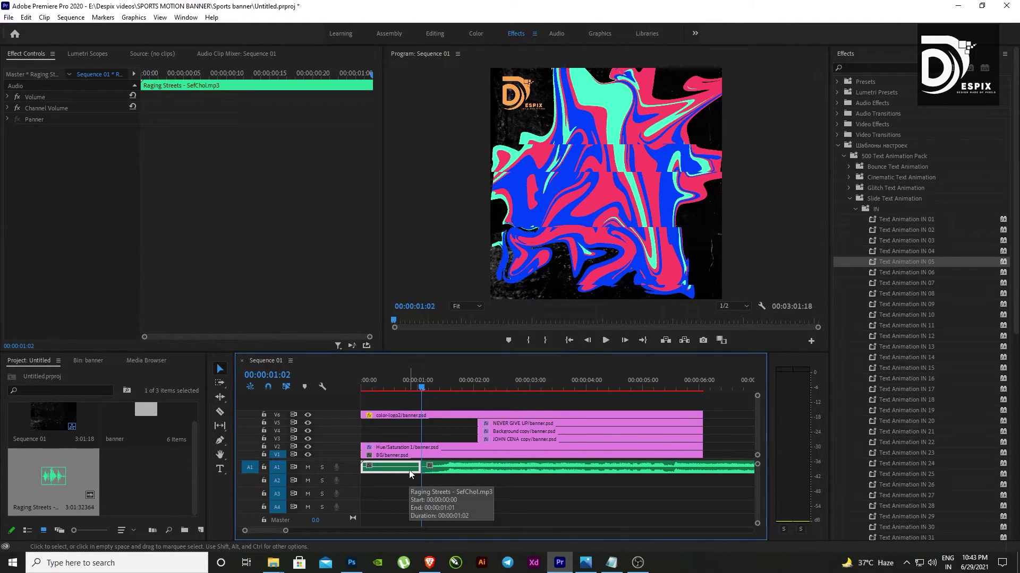
key(shift+Delete)
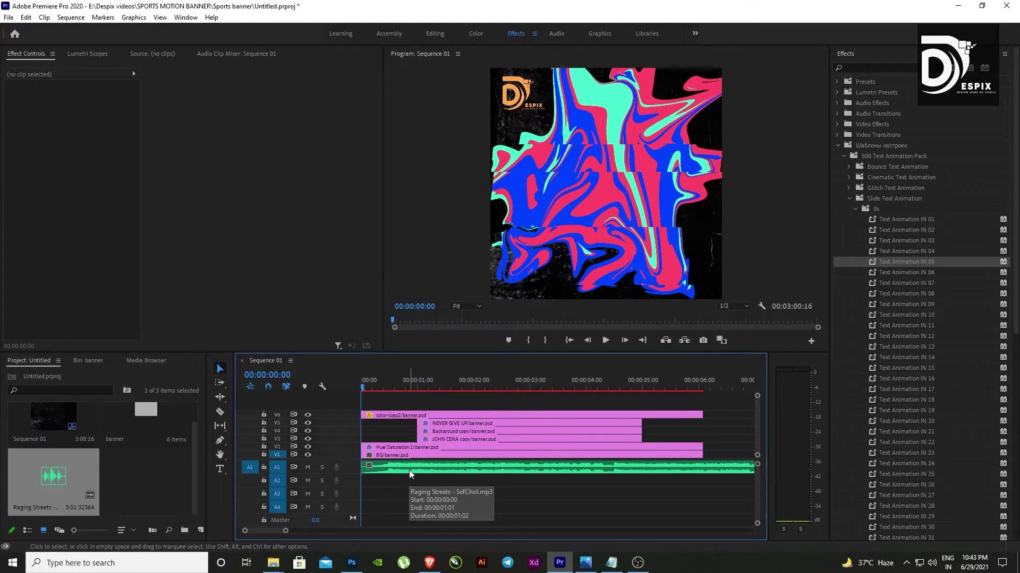
key(space)
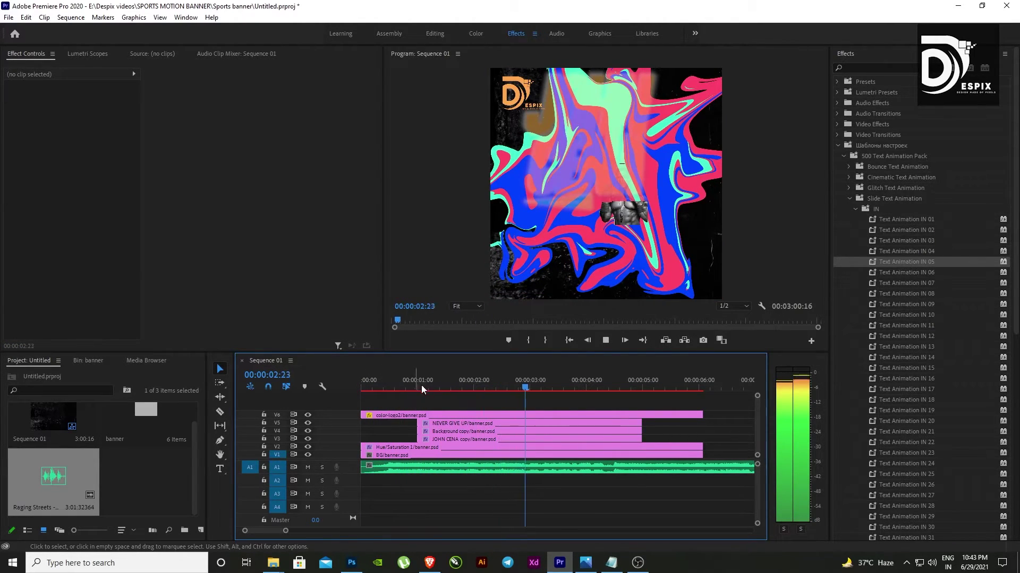
key(space)
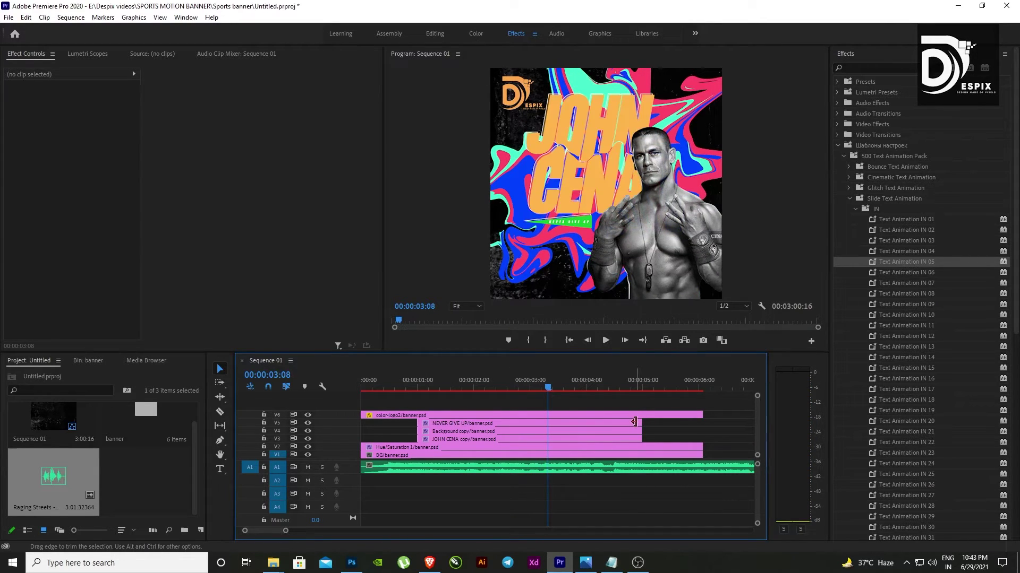
Step: Extend the NEVER GIVE UP, Background copy and JOHN CENA clips to the banner's end, then render a preview
click(626, 422)
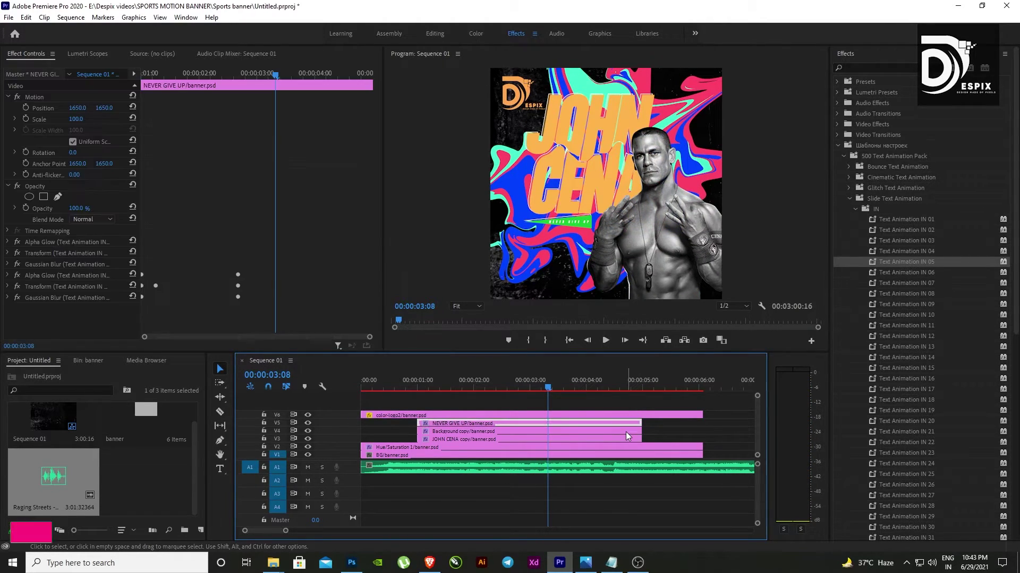
shift+click(626, 432)
shift+click(626, 440)
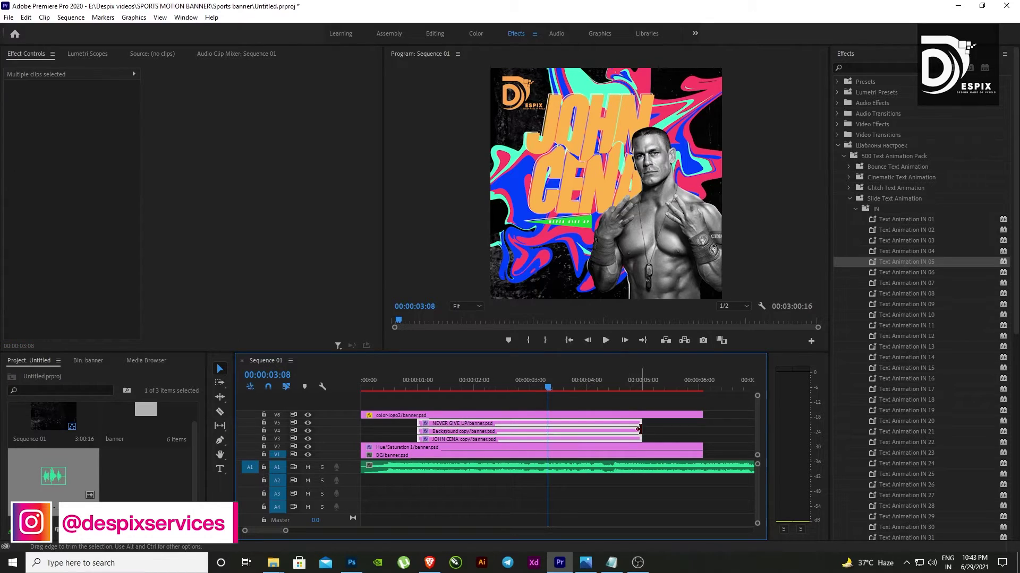
drag(640, 432, 692, 430)
key(Return)
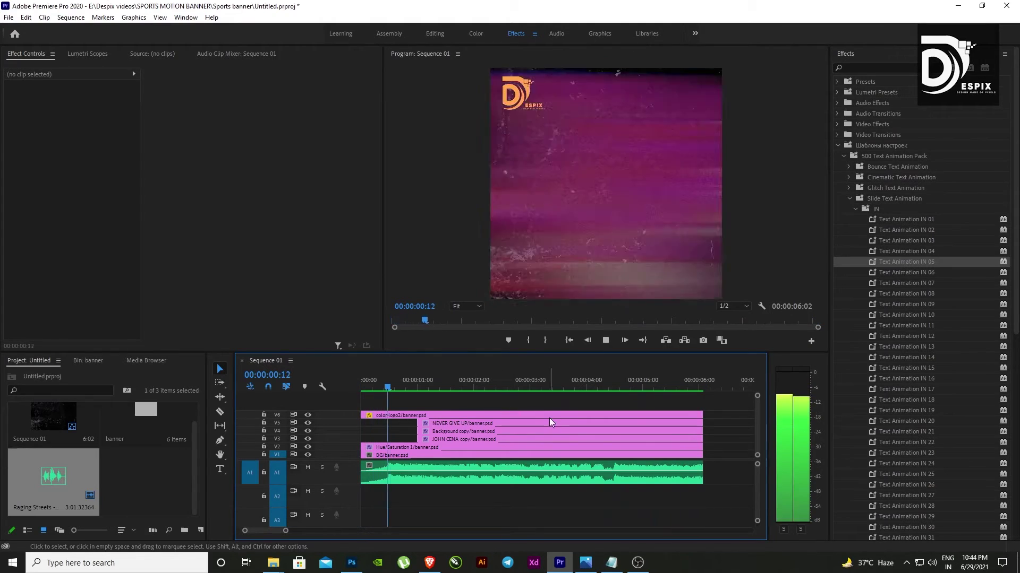
key(space)
Step: Add volume keyframes near the music's end with the Pen tool, dropping the last to silence
drag(408, 390, 681, 390)
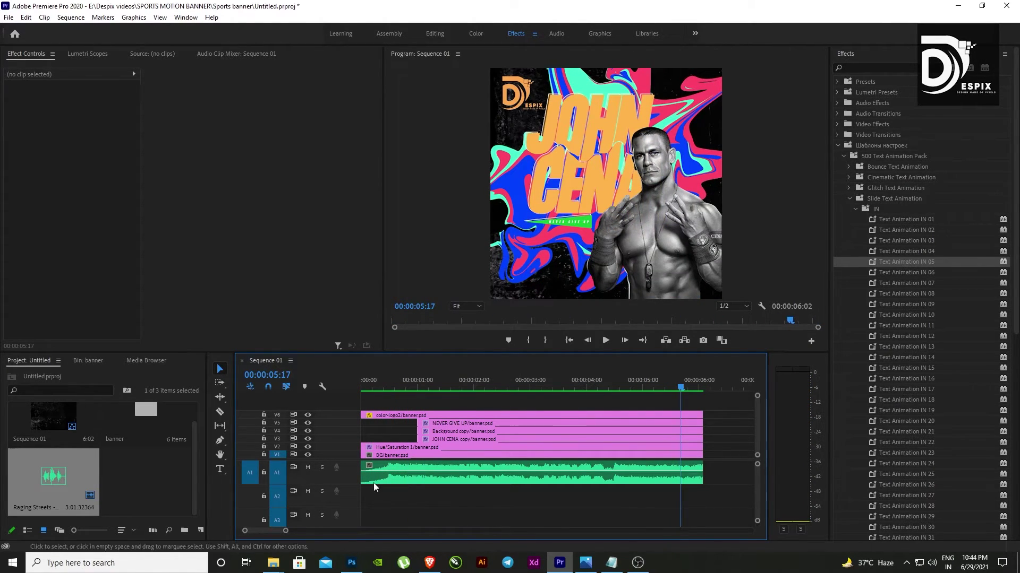
click(220, 440)
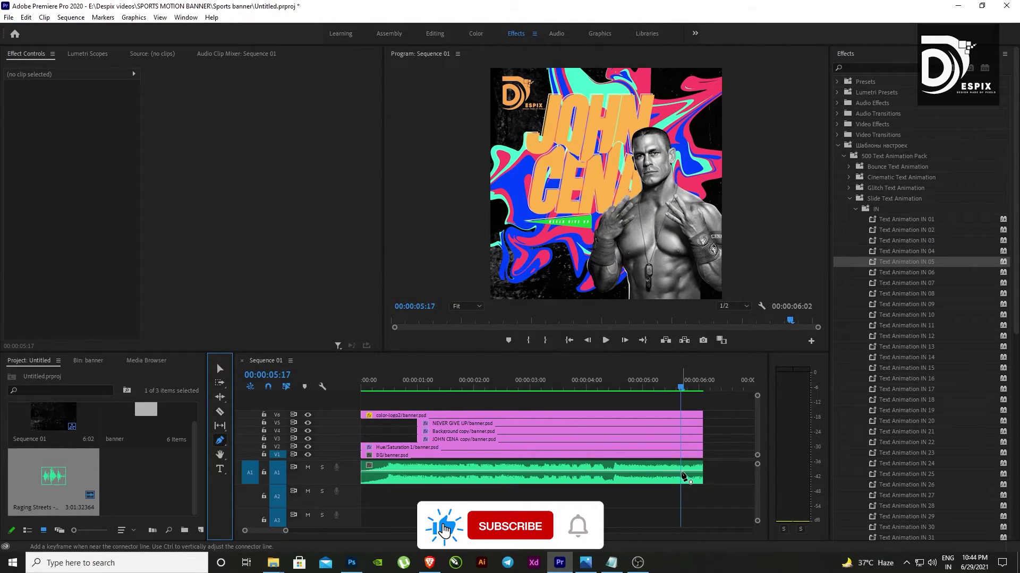
click(684, 475)
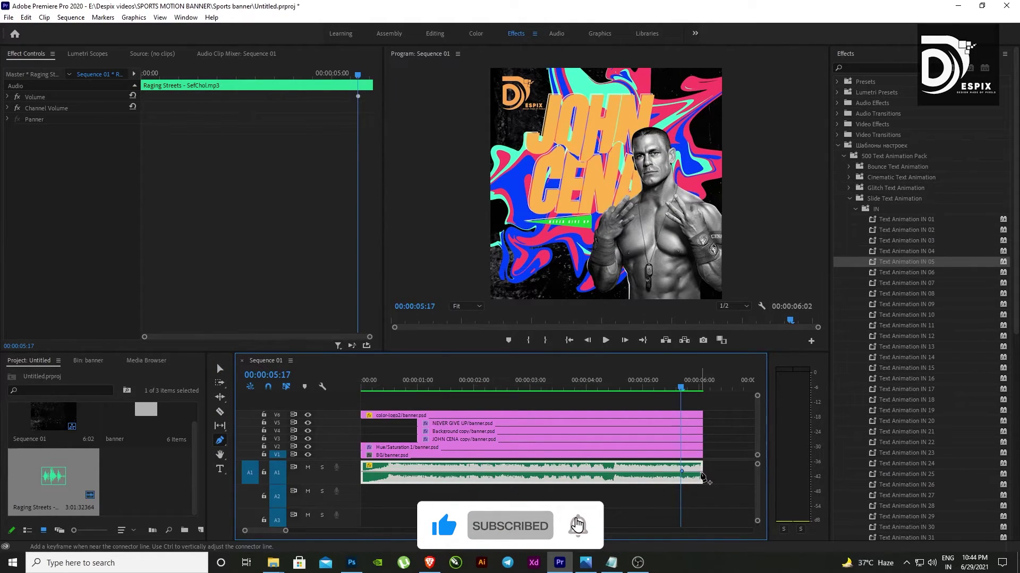
drag(697, 480, 697, 479)
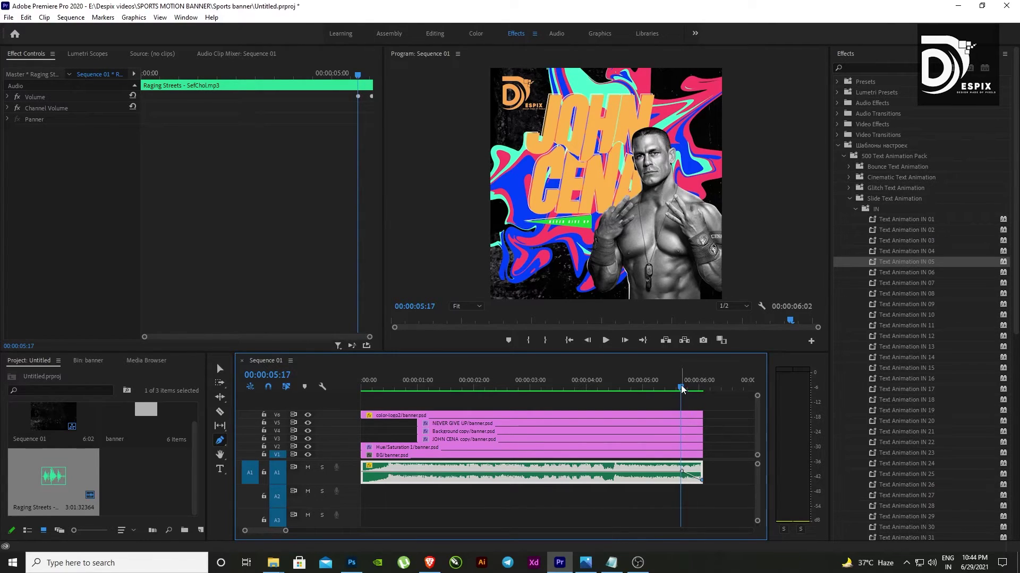
key(space)
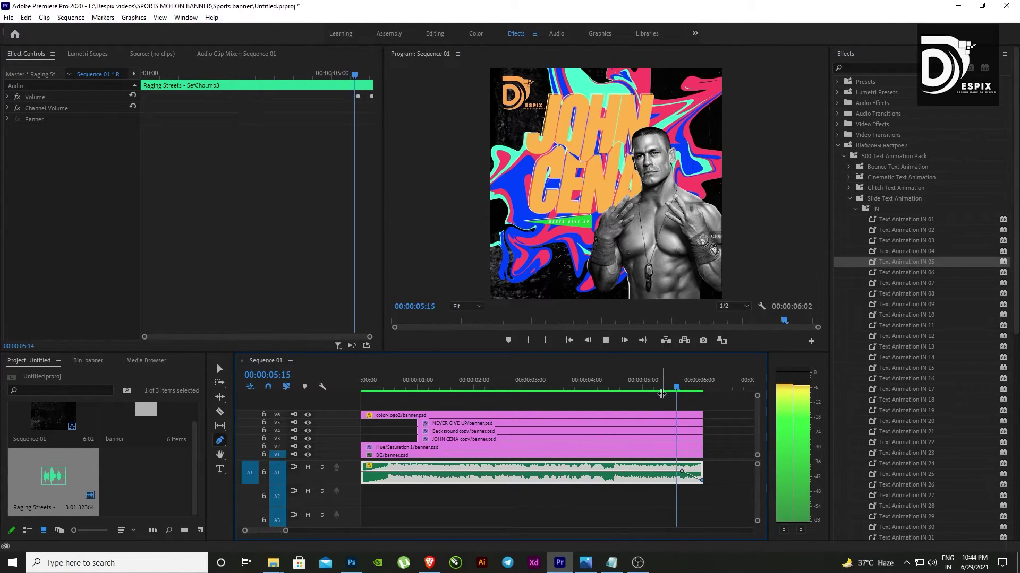
key(space)
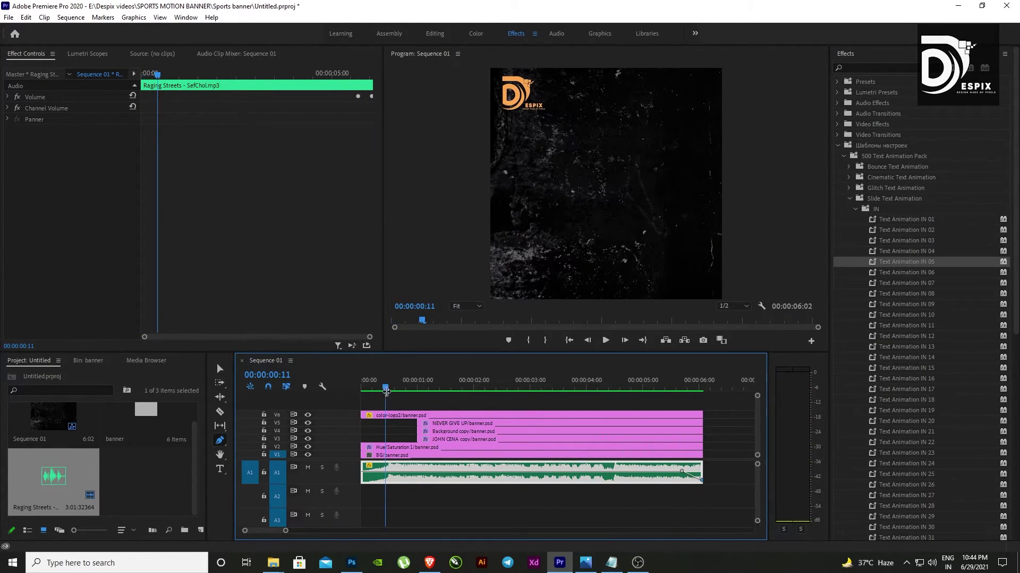
Step: Move the fade's starting keyframe earlier, to about 5:01, and preview the fade-out
mouse_move(386, 392)
mouse_down()
mouse_move(689, 408)
mouse_move(667, 408)
mouse_up()
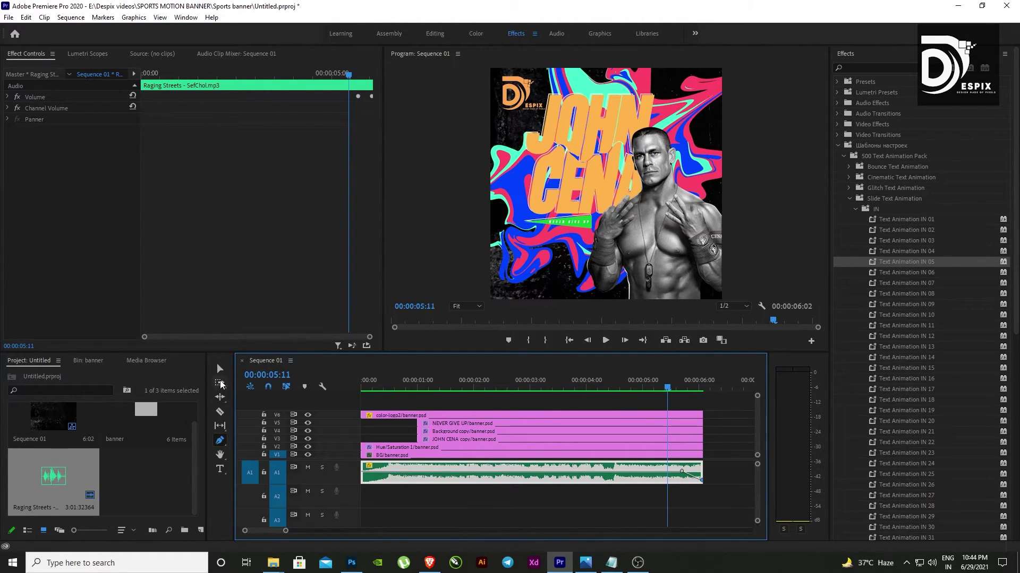
click(219, 368)
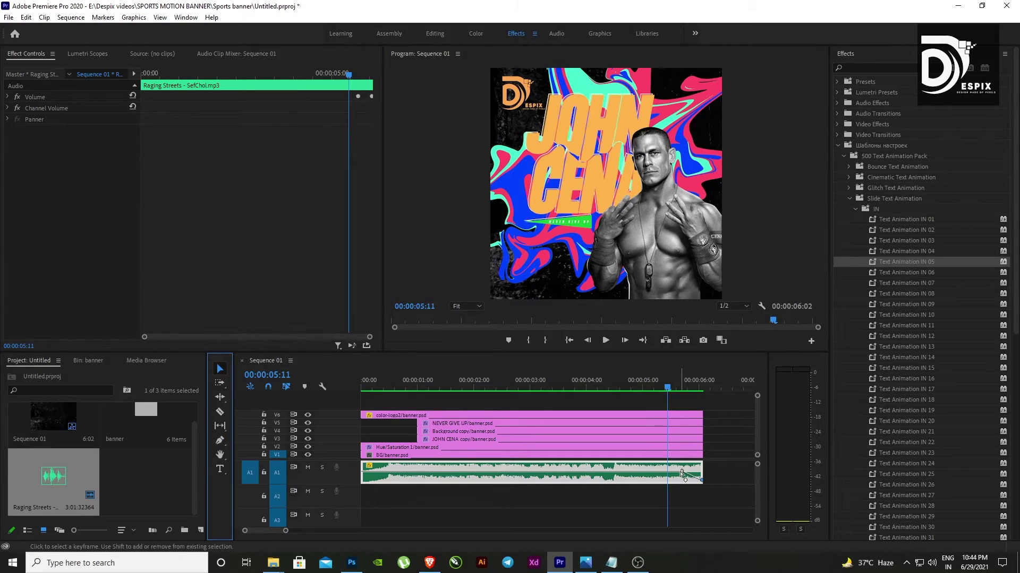
drag(681, 472, 677, 471)
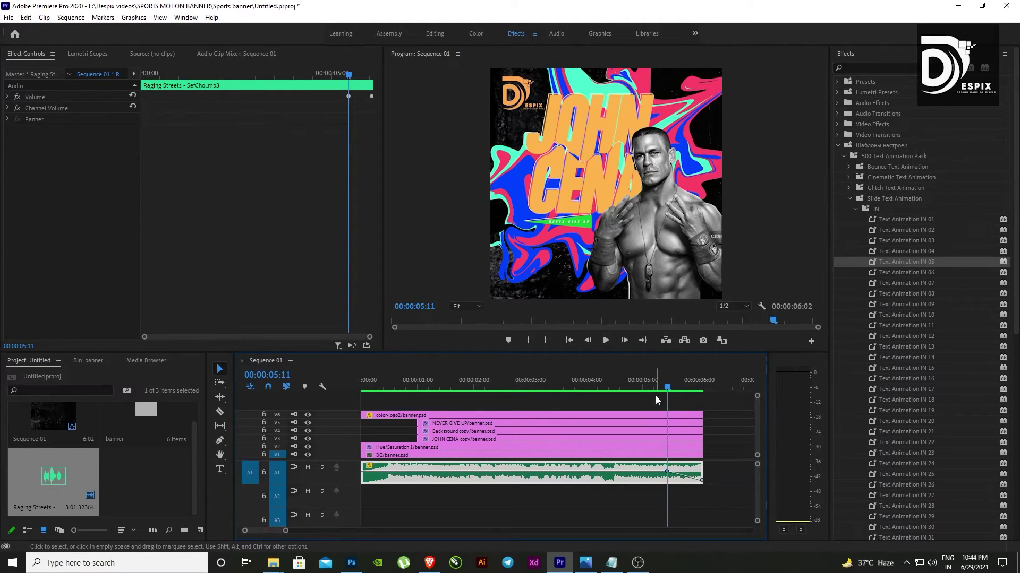
drag(668, 387, 646, 390)
key(space)
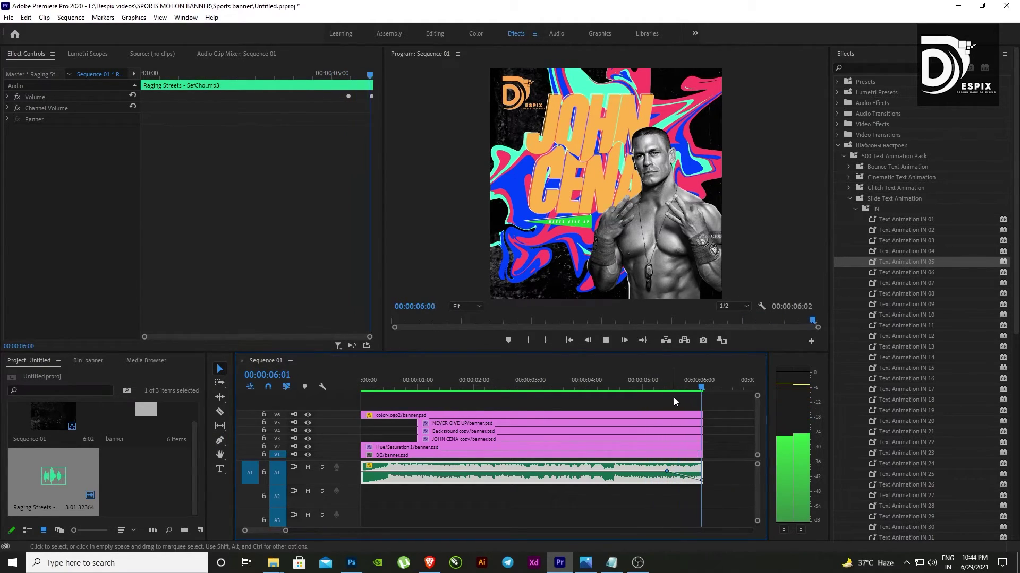
drag(667, 472, 647, 472)
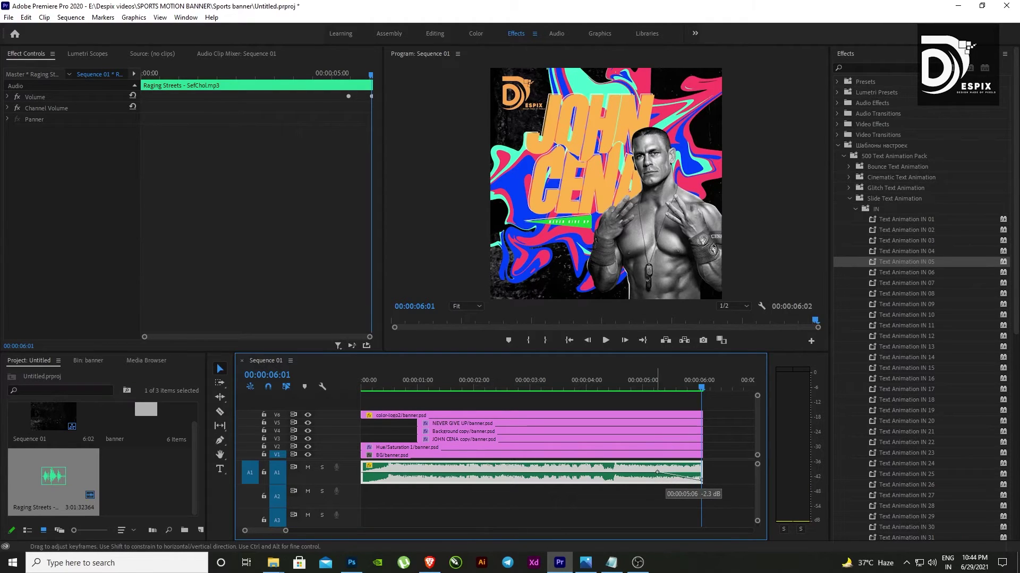
key(space)
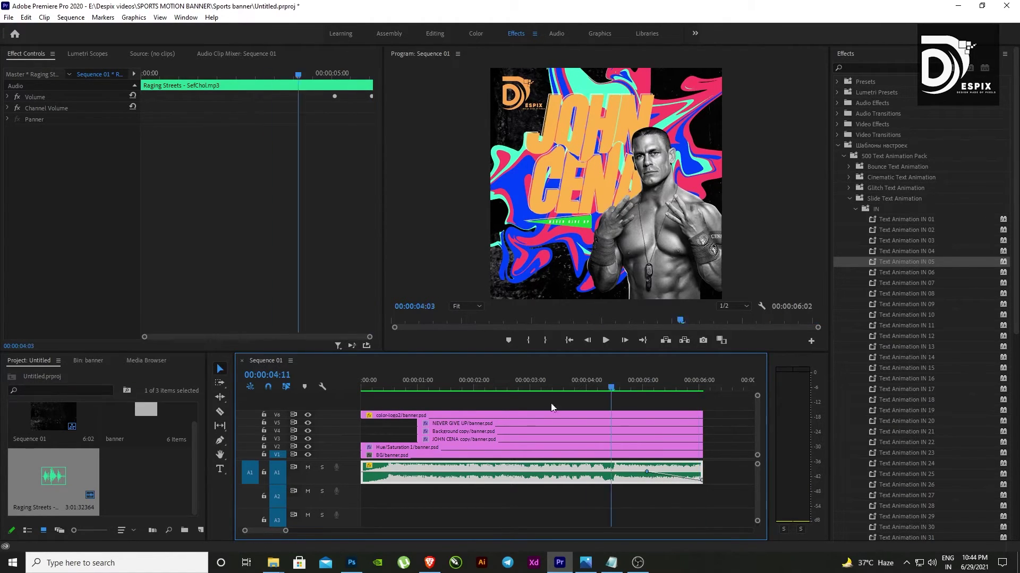